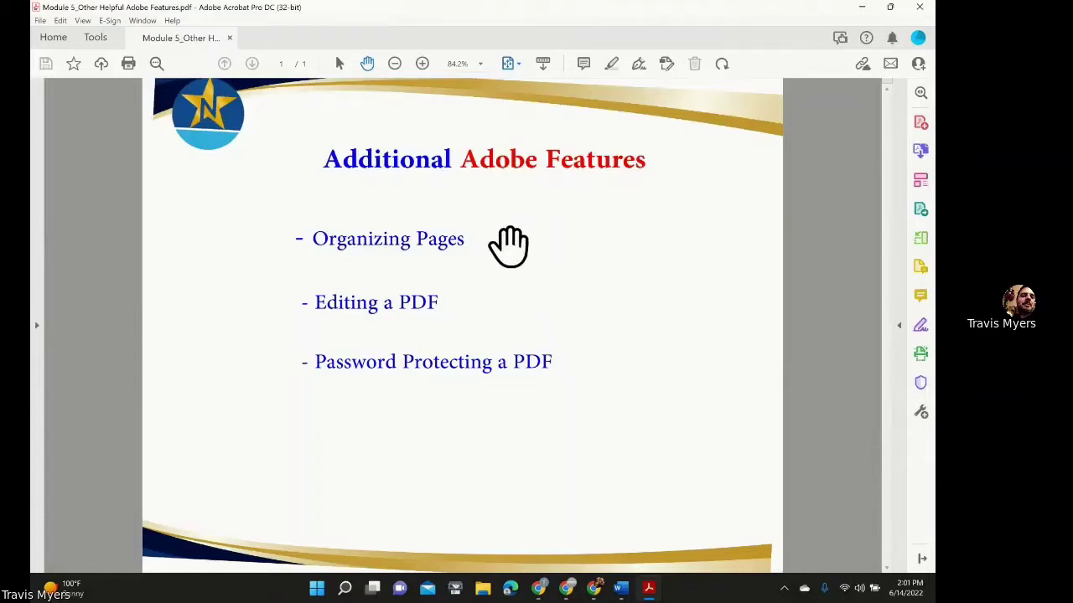
Open the Executed Closing Package PDF from the desktop, maximized, fit to page, with the Tools list showing.
double_click(530, 6)
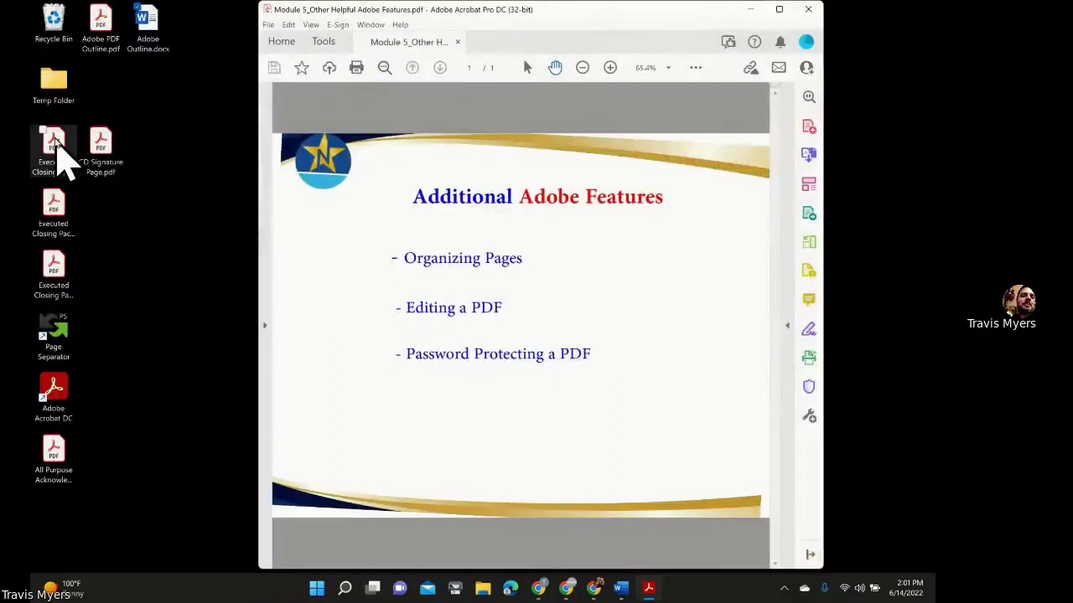
double_click(57, 145)
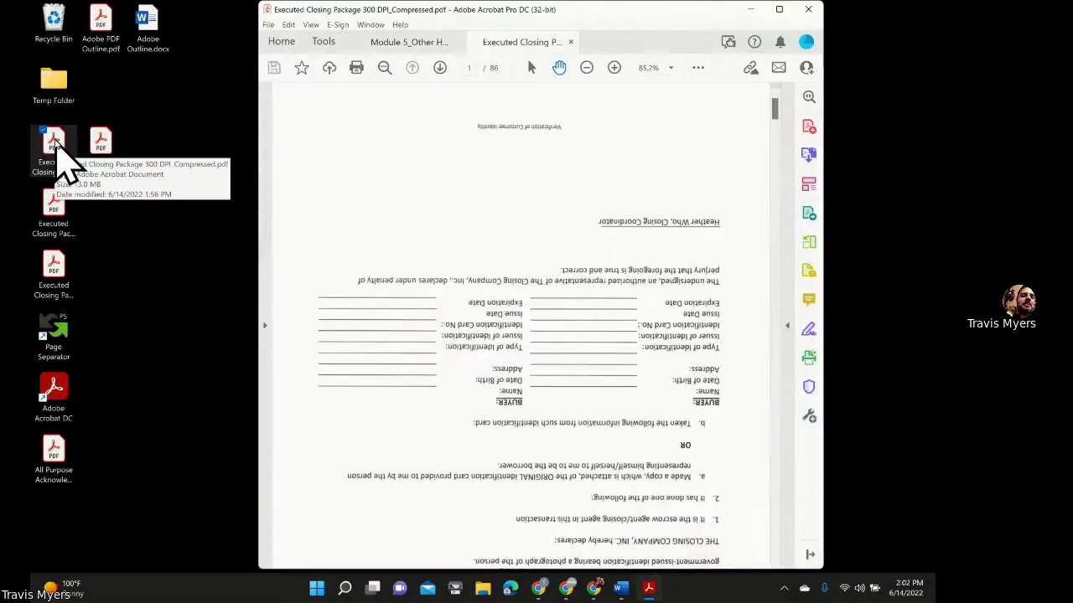
click(778, 9)
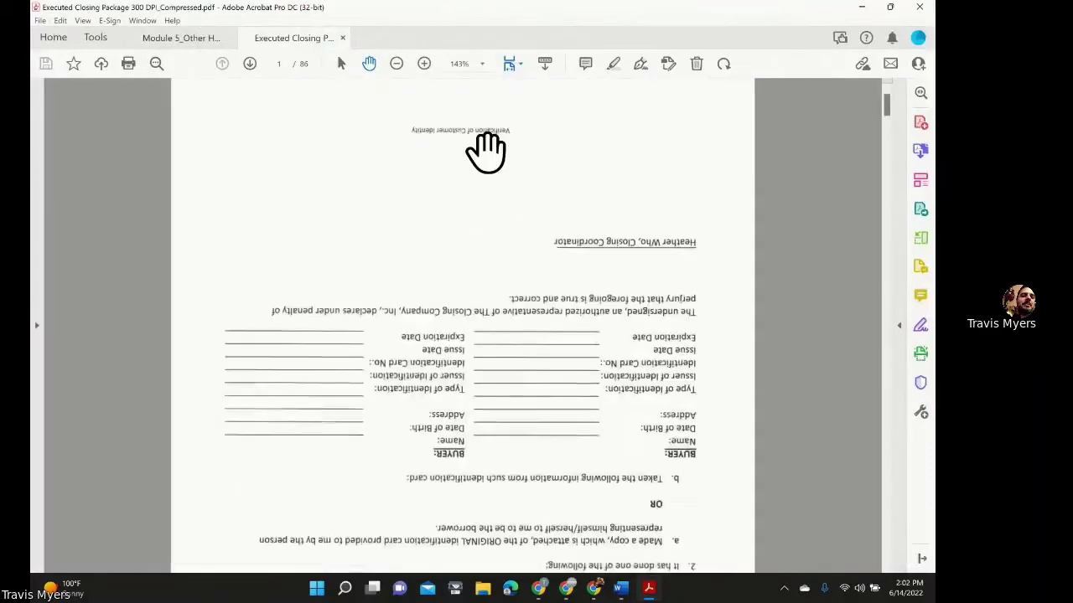
key(ctrl+0)
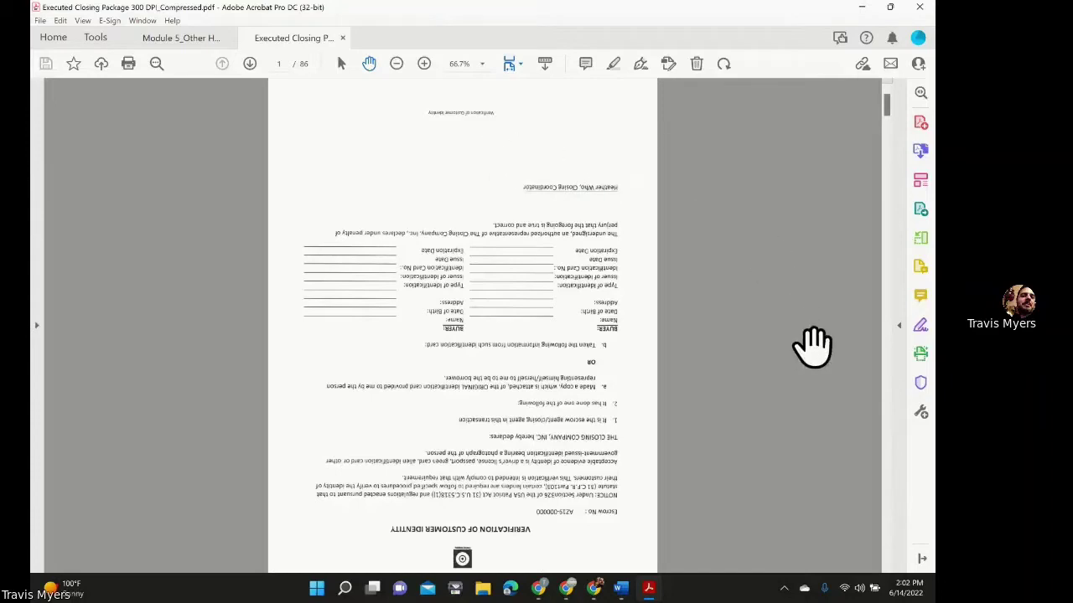
click(900, 350)
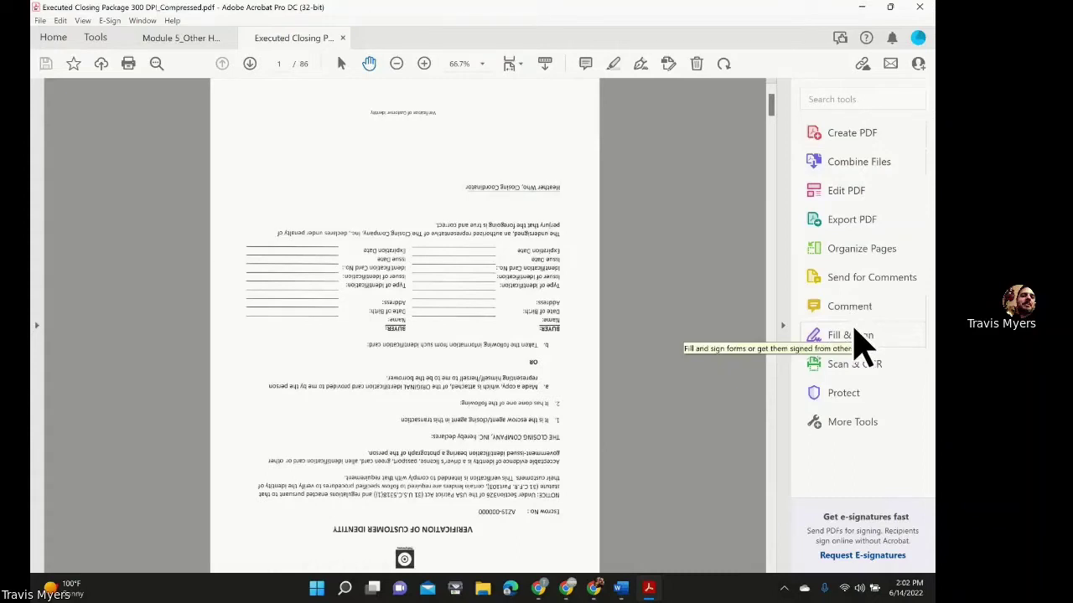
In Organize Pages, rotate page 1 a quarter turn clockwise, then select all pages.
click(859, 251)
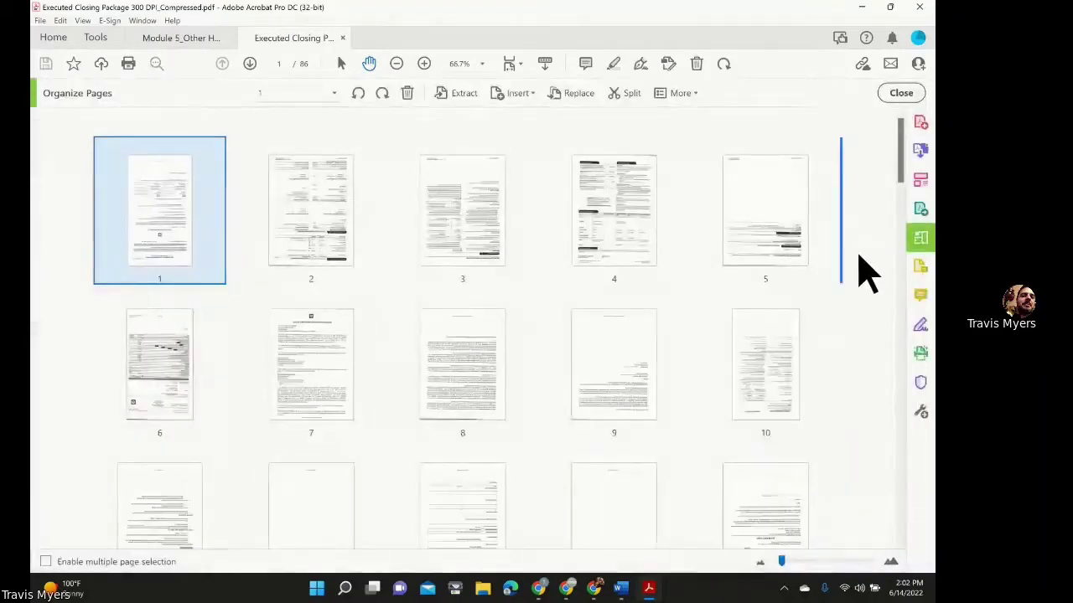
mouse_move(447, 209)
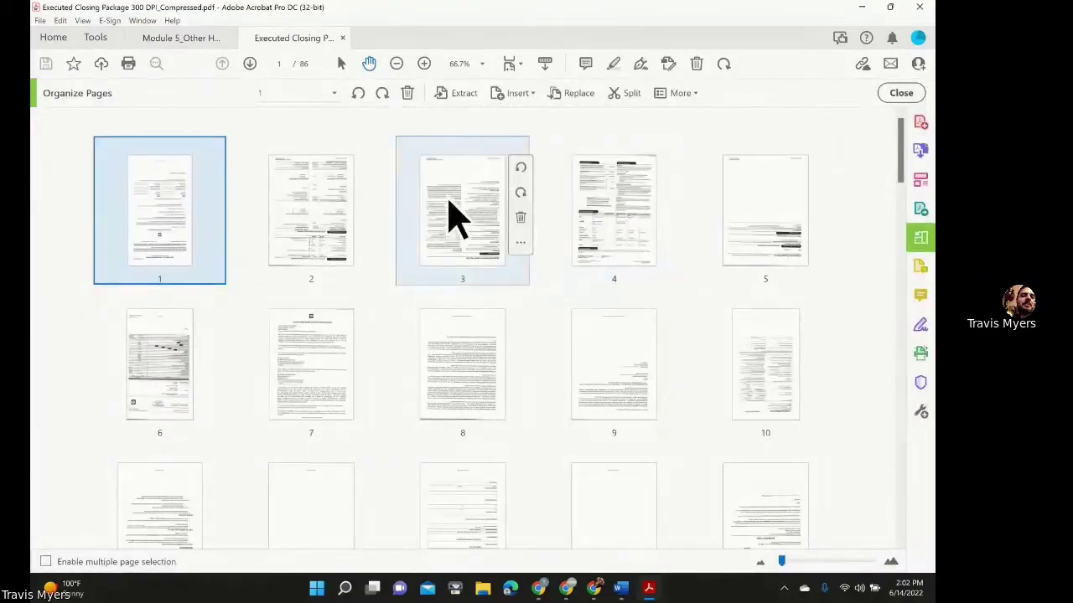
mouse_move(613, 203)
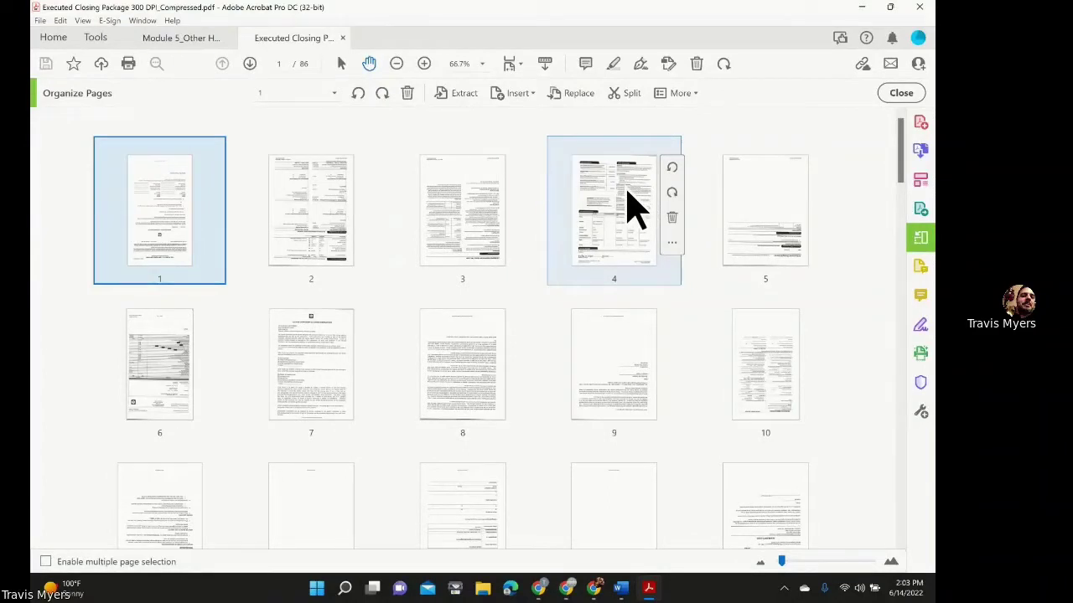
mouse_move(521, 194)
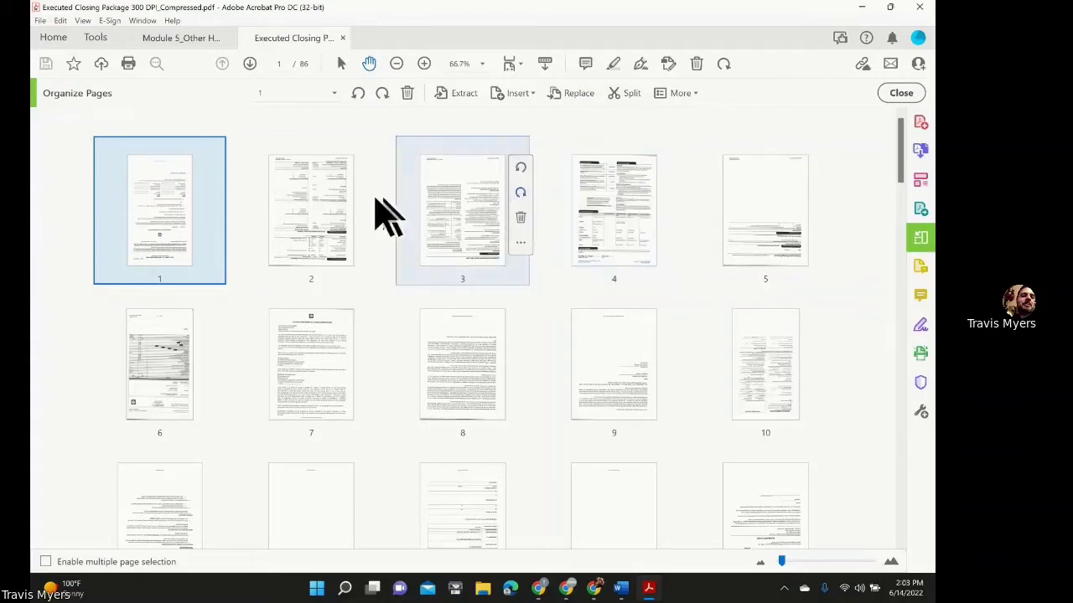
mouse_move(179, 223)
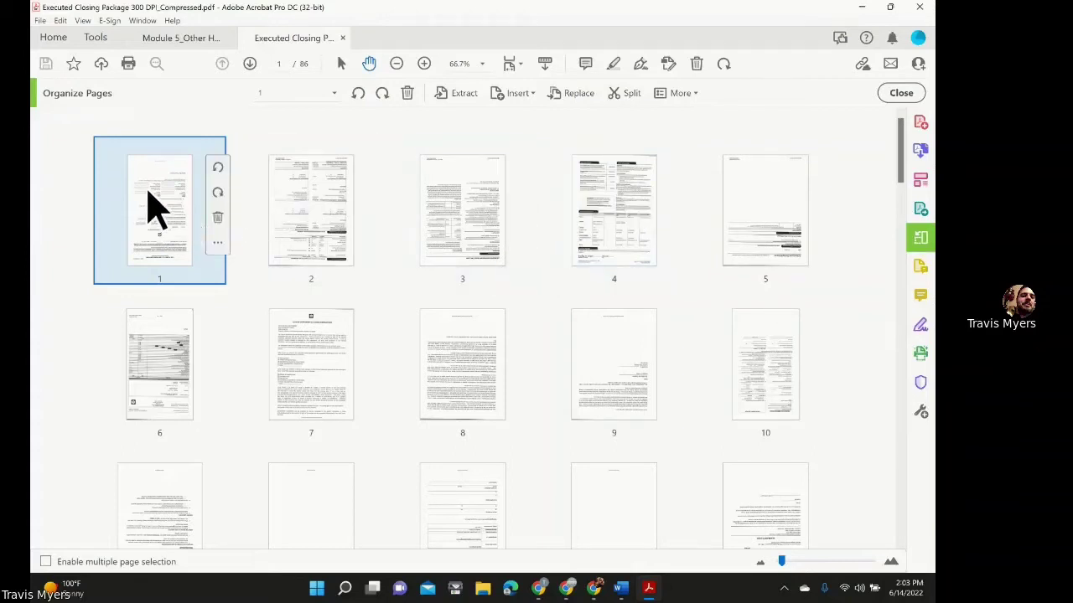
click(218, 193)
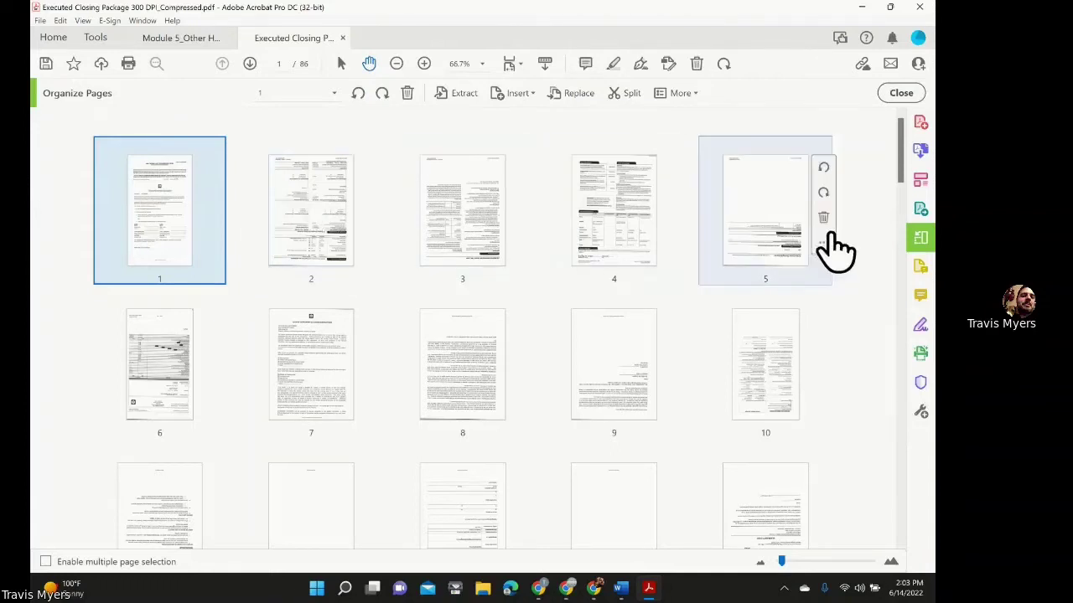
click(860, 257)
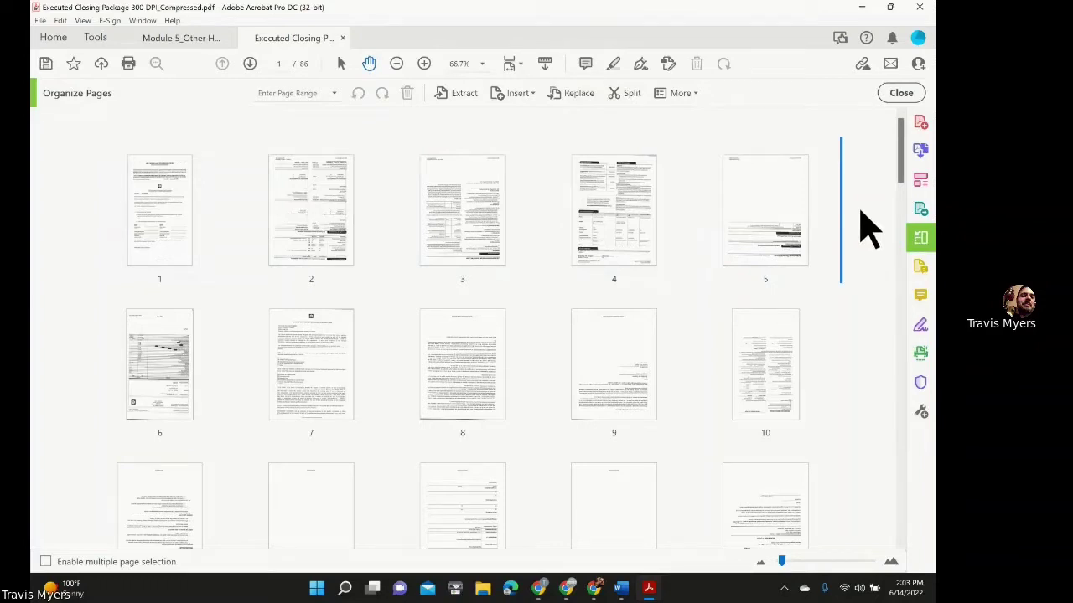
key(ctrl+a)
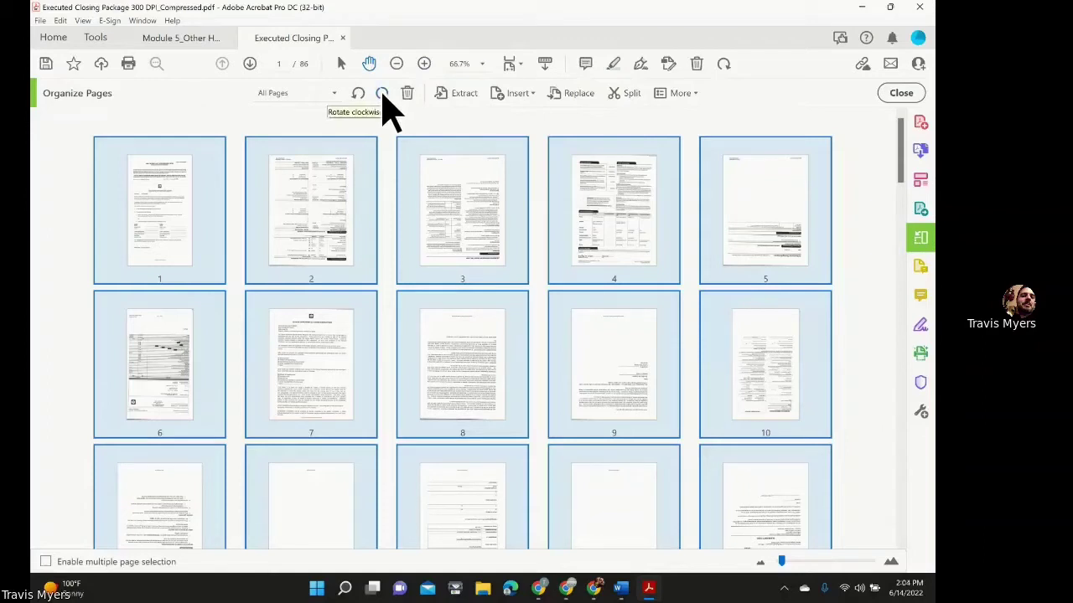
Rotate all pages 180° clockwise, then clear the page selection.
click(382, 93)
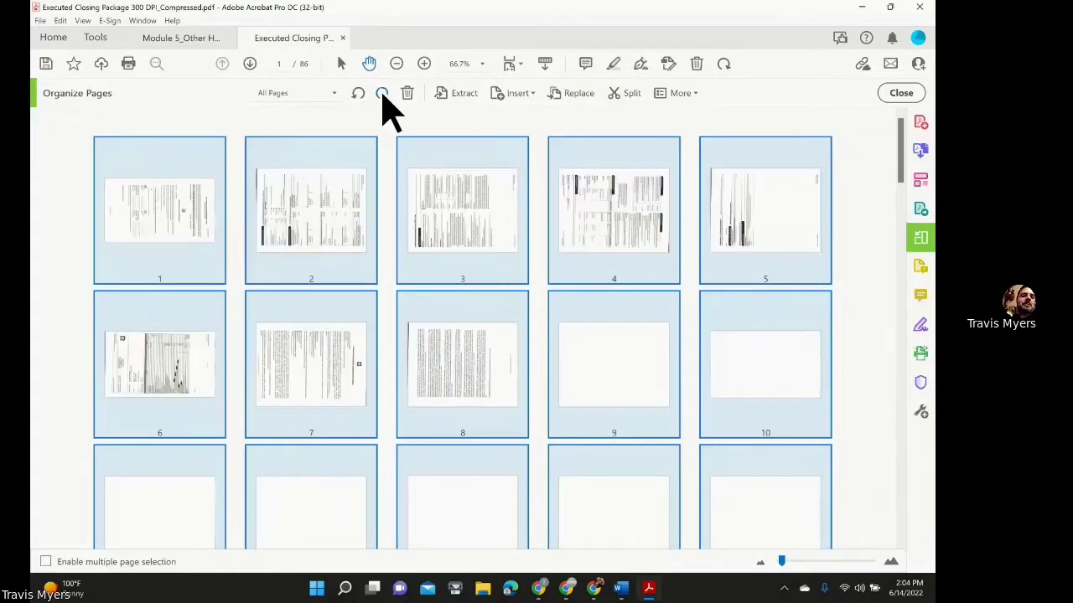
click(383, 94)
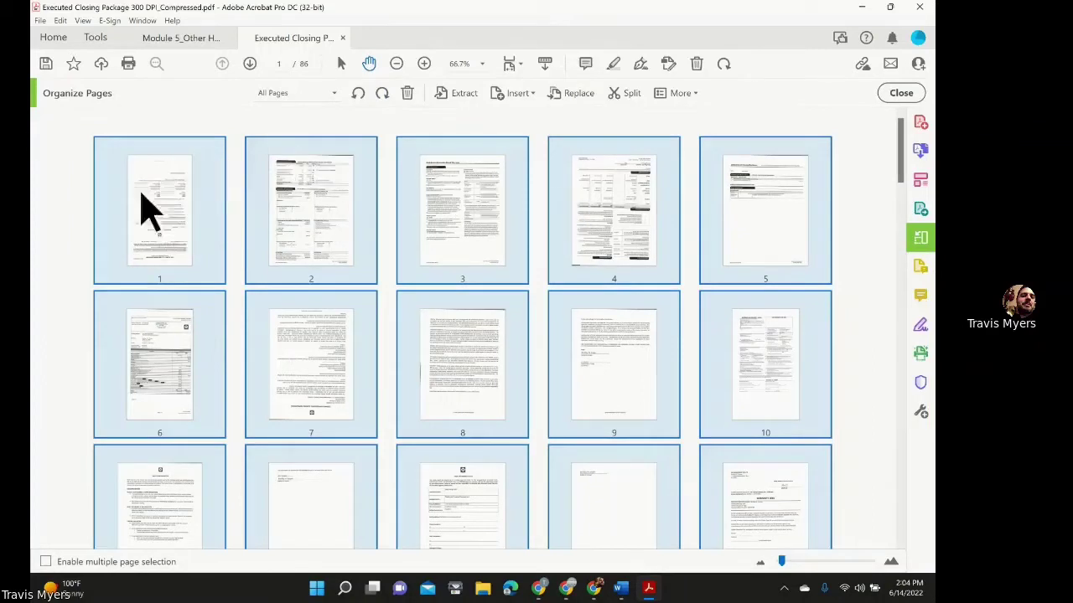
click(864, 197)
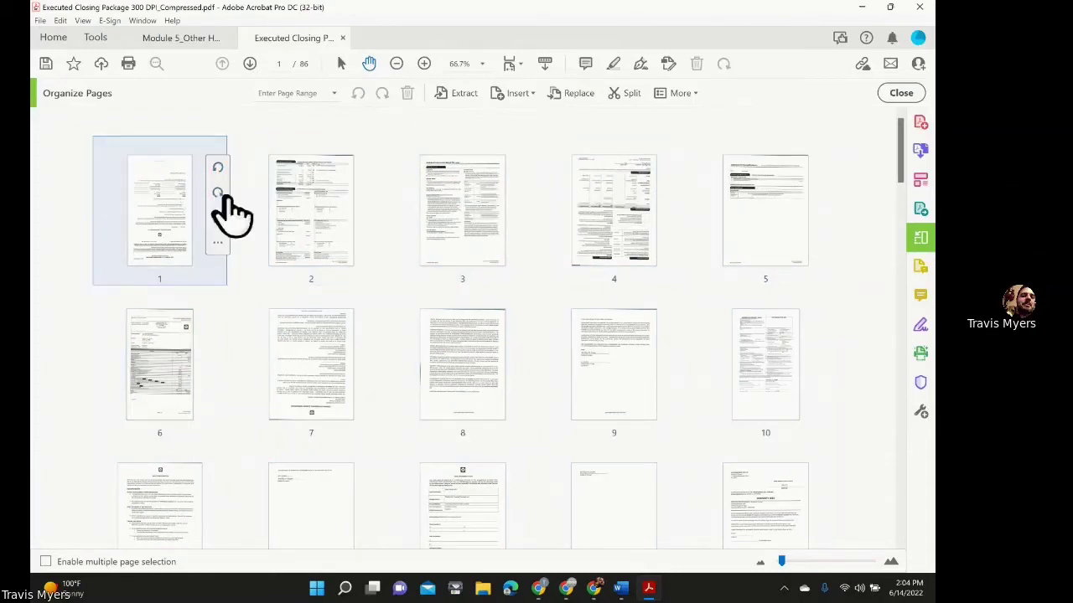
scroll(330, 247, down, 5)
scroll(322, 251, up, 5)
Give page 1 two more quarter turns clockwise so it sits upright.
click(218, 194)
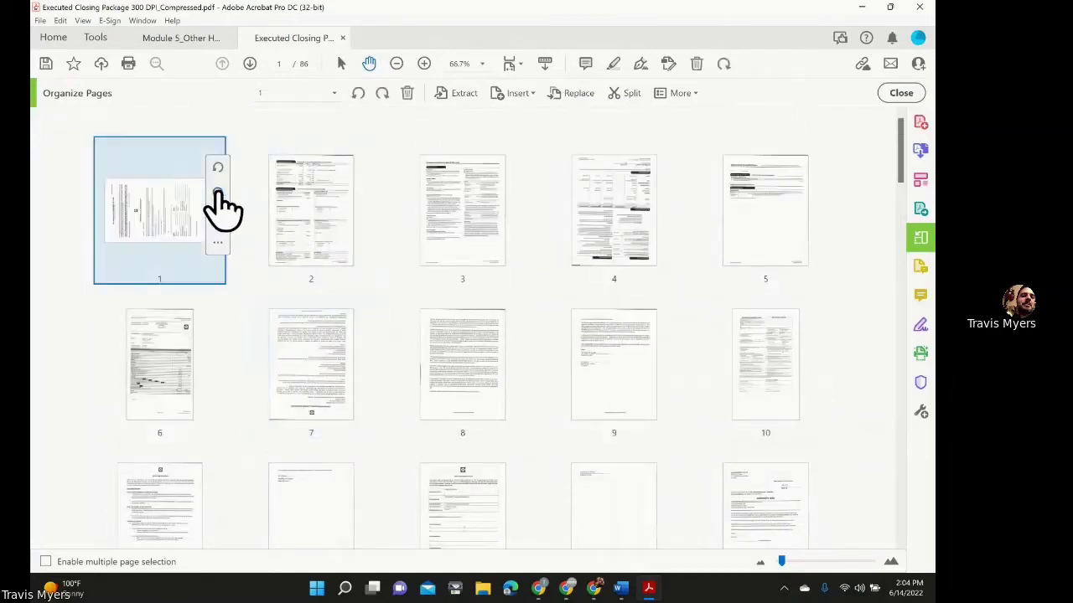
click(218, 193)
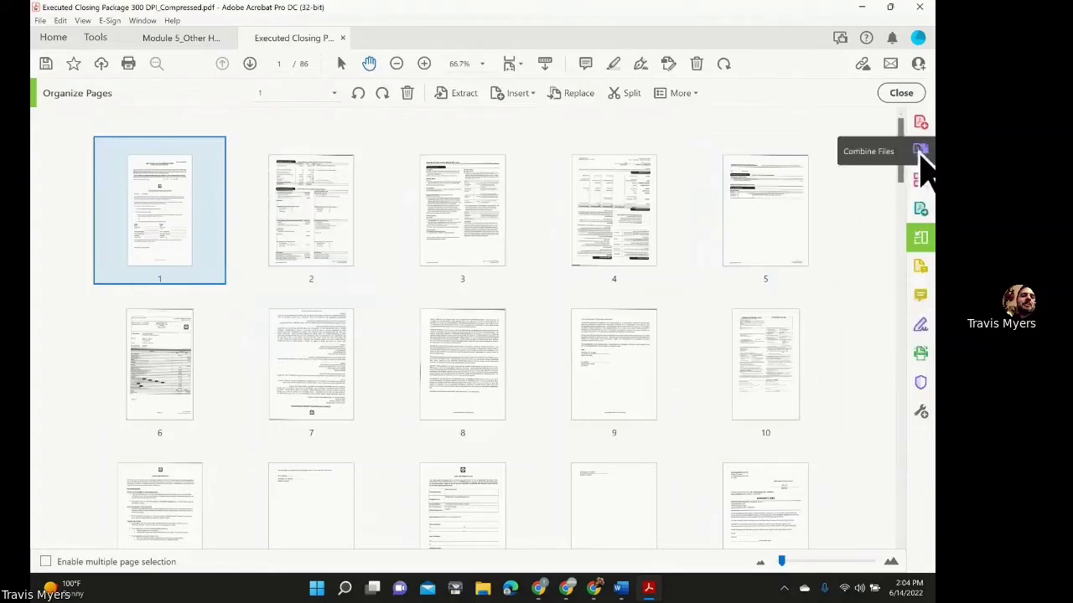
mouse_move(221, 198)
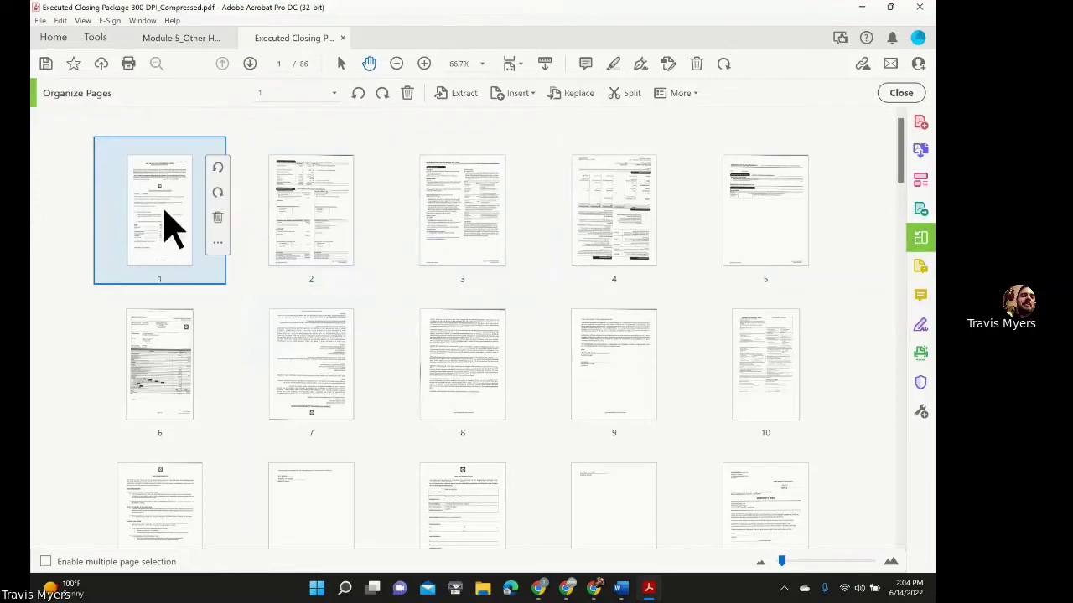
Return to the document view and page forward to page 4.
click(894, 98)
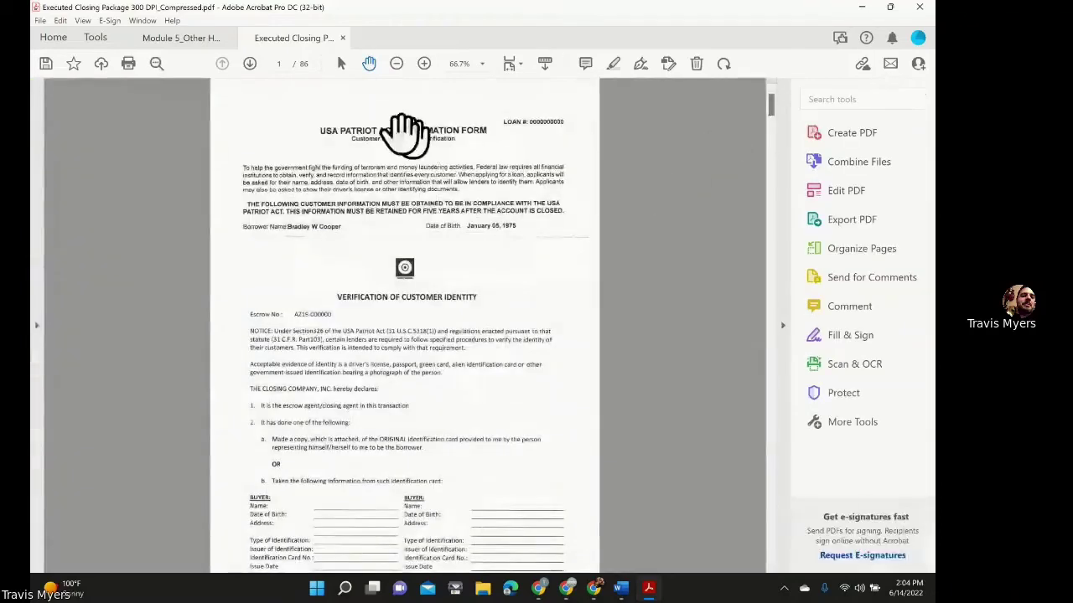
click(254, 69)
click(254, 69)
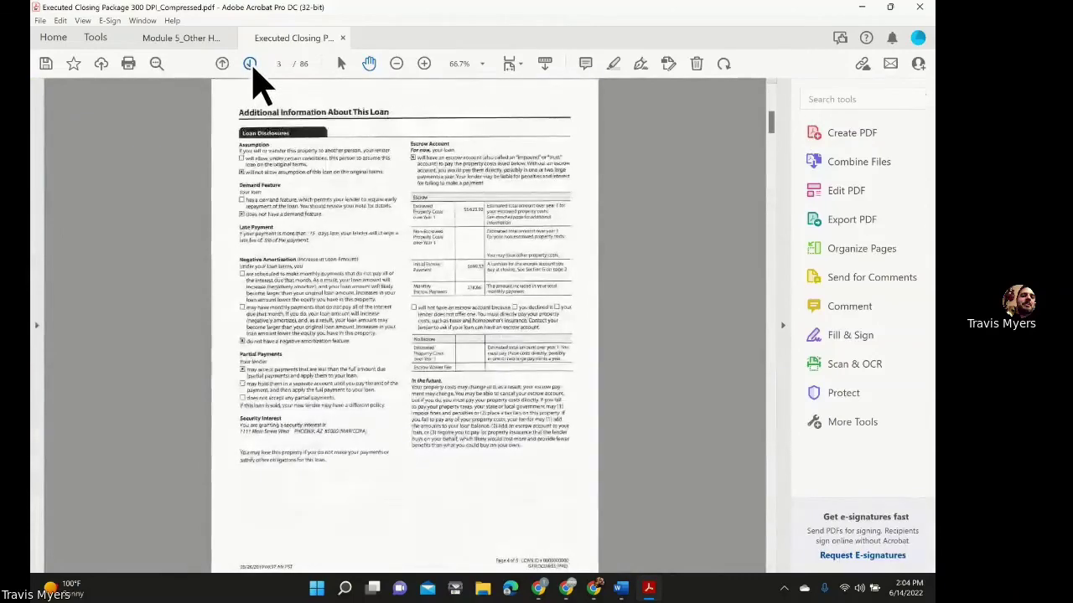
click(254, 68)
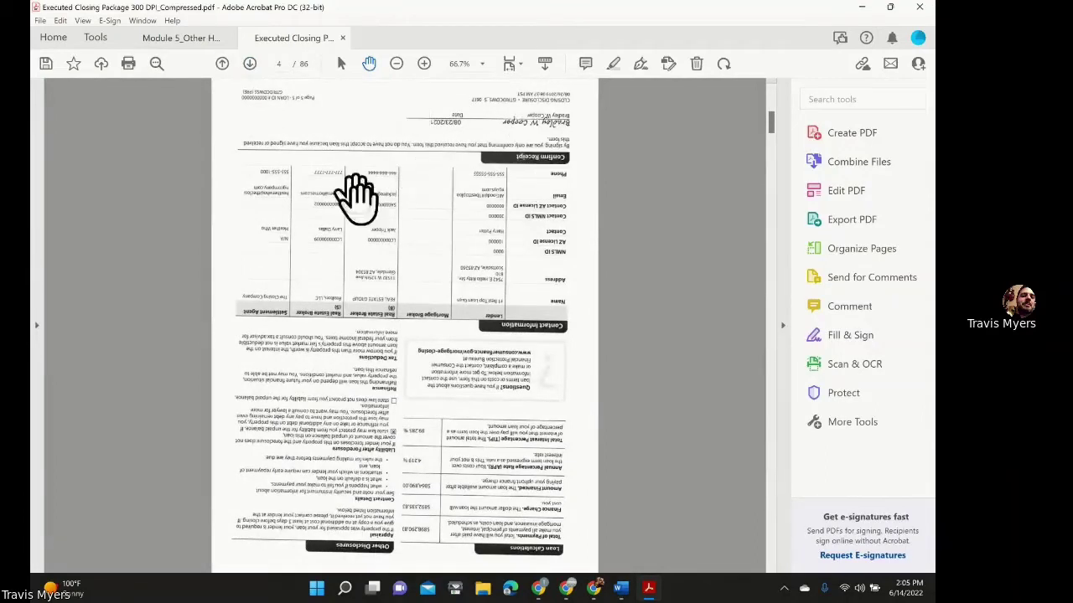
Rotate page 4 a quarter turn clockwise in the thumbnail view, then return to the document.
click(867, 251)
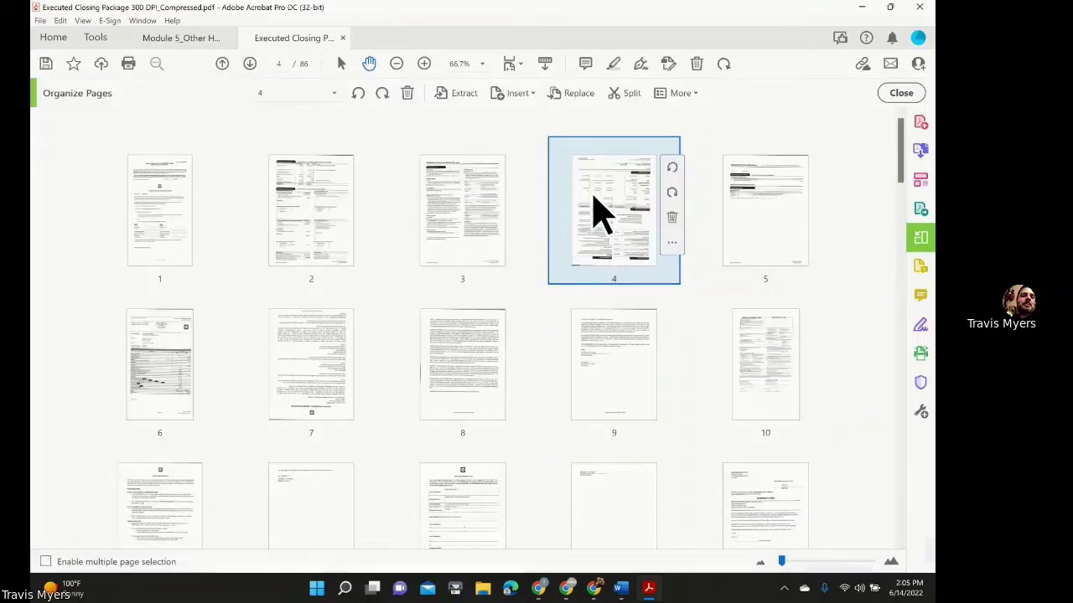
drag(677, 219, 642, 203)
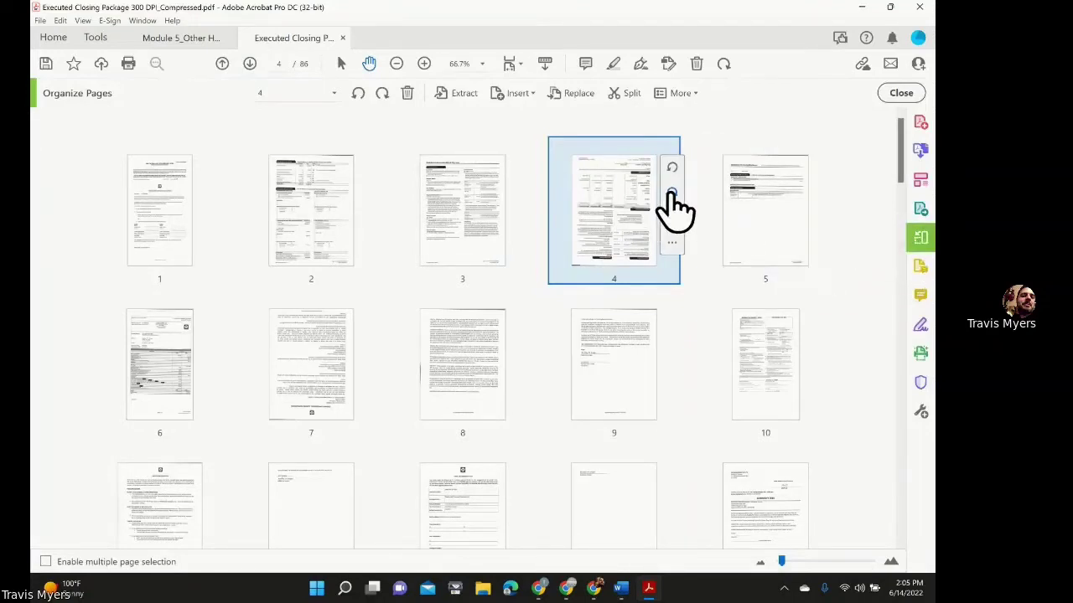
click(671, 193)
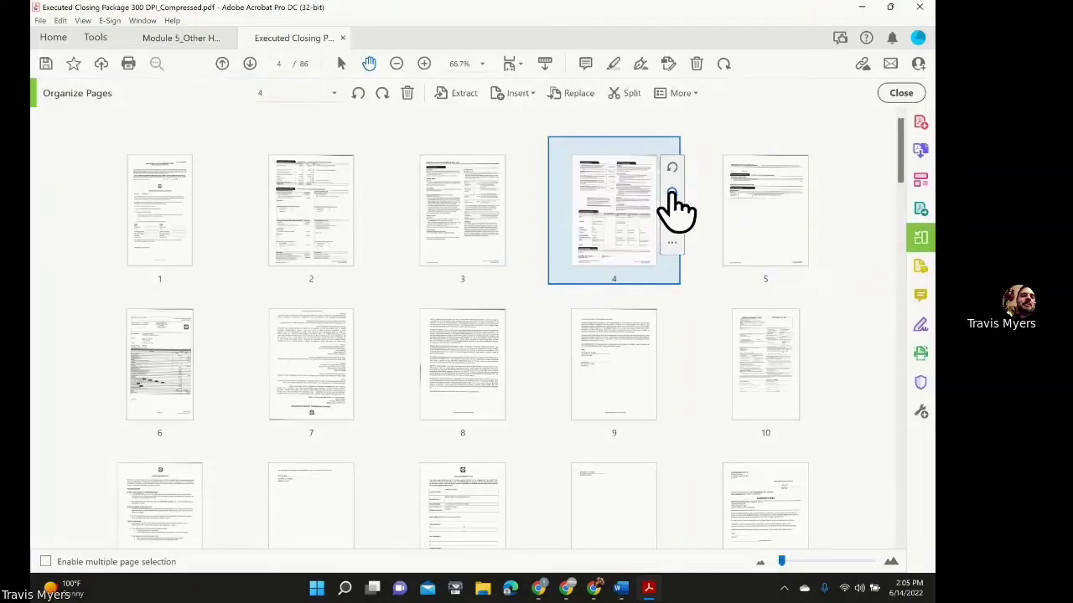
click(894, 96)
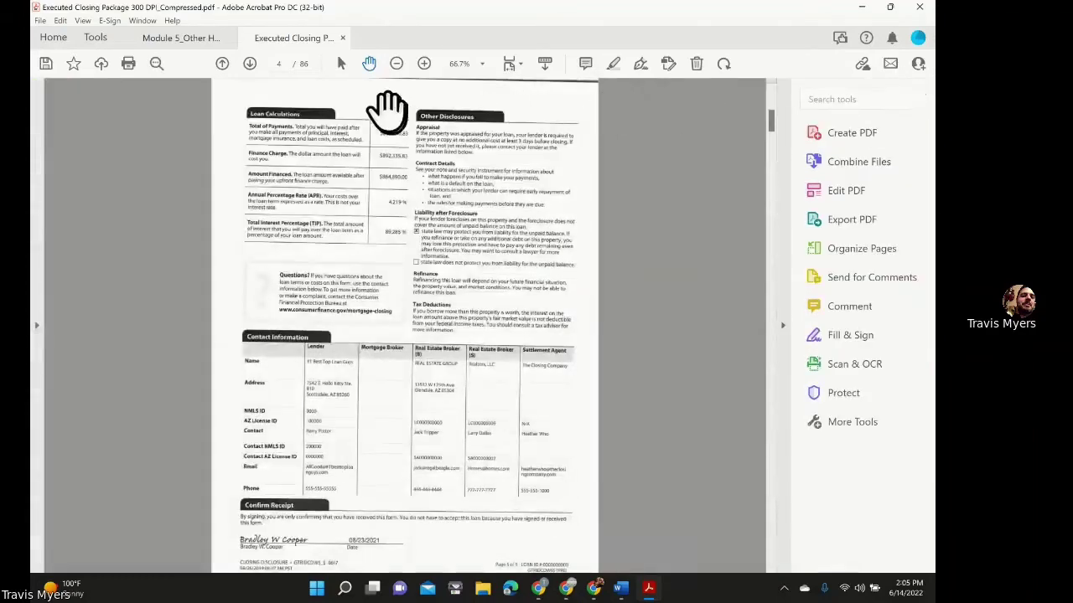
Page forward six pages to the Affidavit of Property Value on page 10.
click(252, 67)
click(252, 67)
click(252, 67)
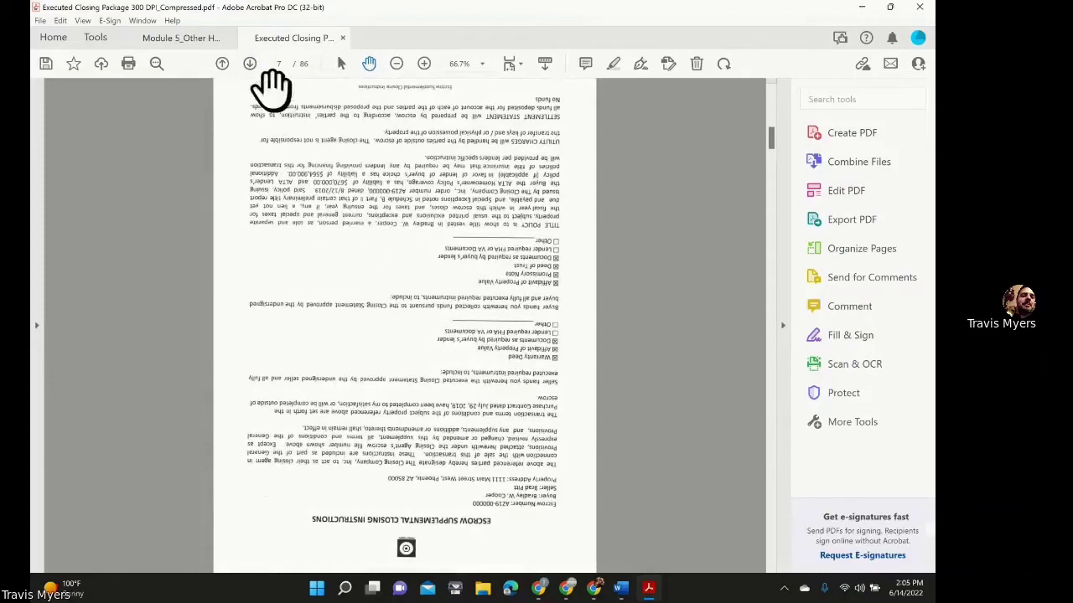
click(251, 67)
click(251, 67)
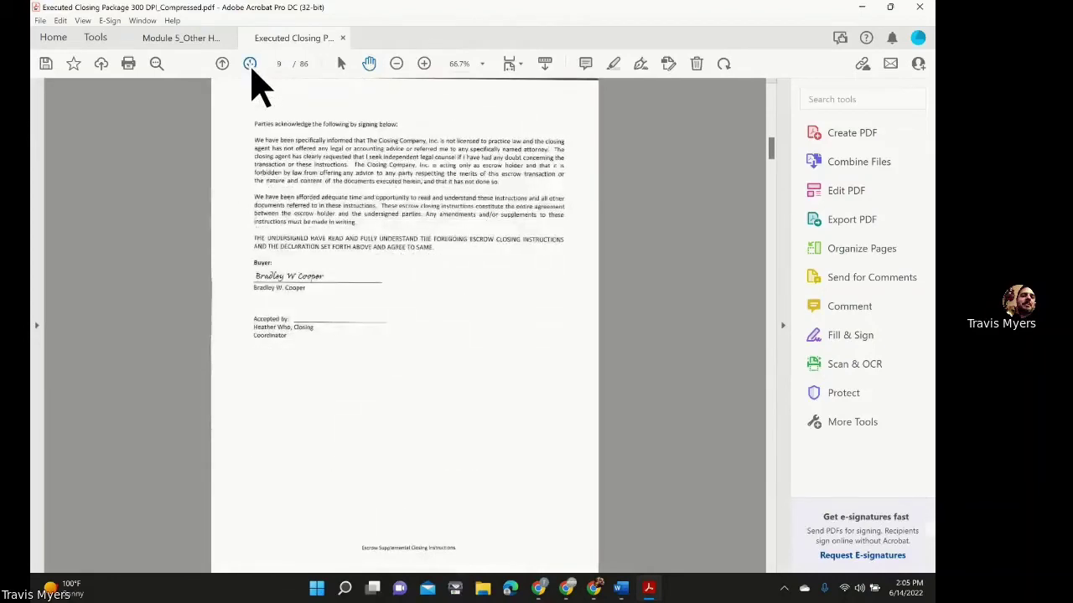
click(251, 67)
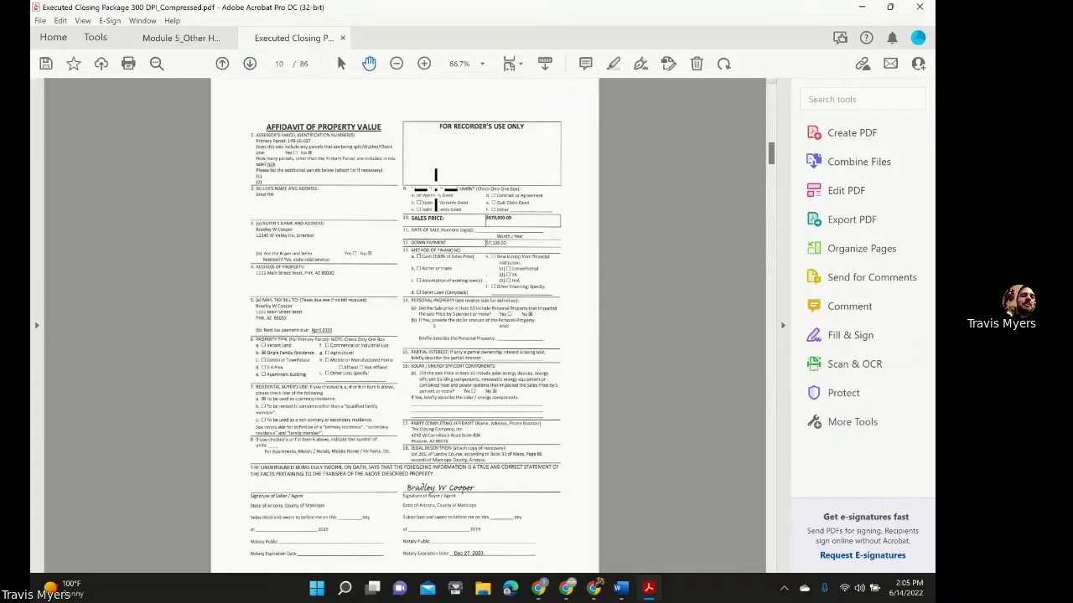
Step back six pages from page 10 to page 4, the loan calculations and contacts page.
click(890, 8)
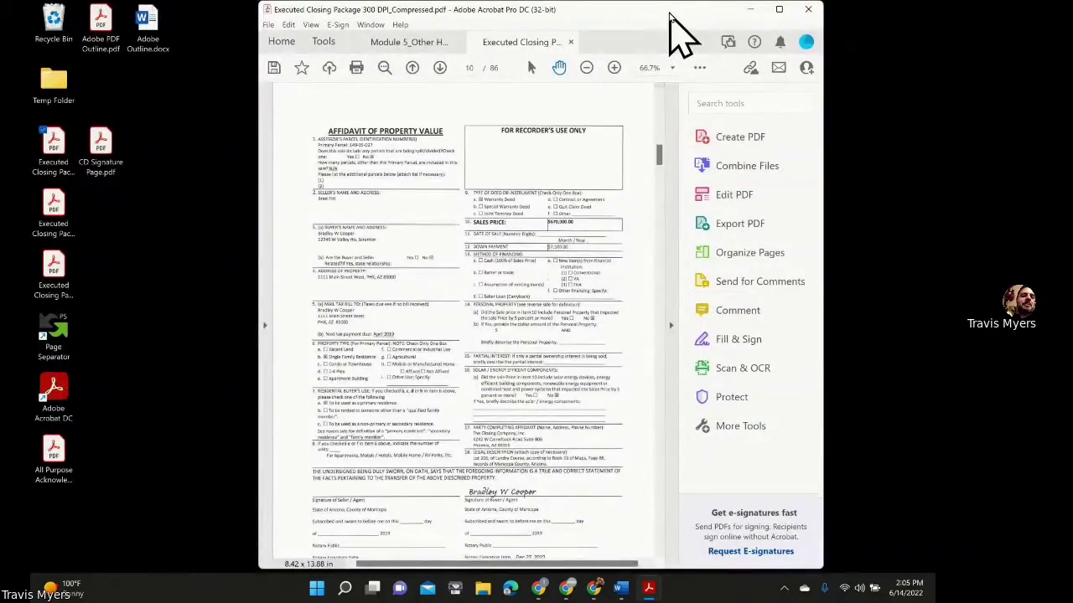
click(413, 68)
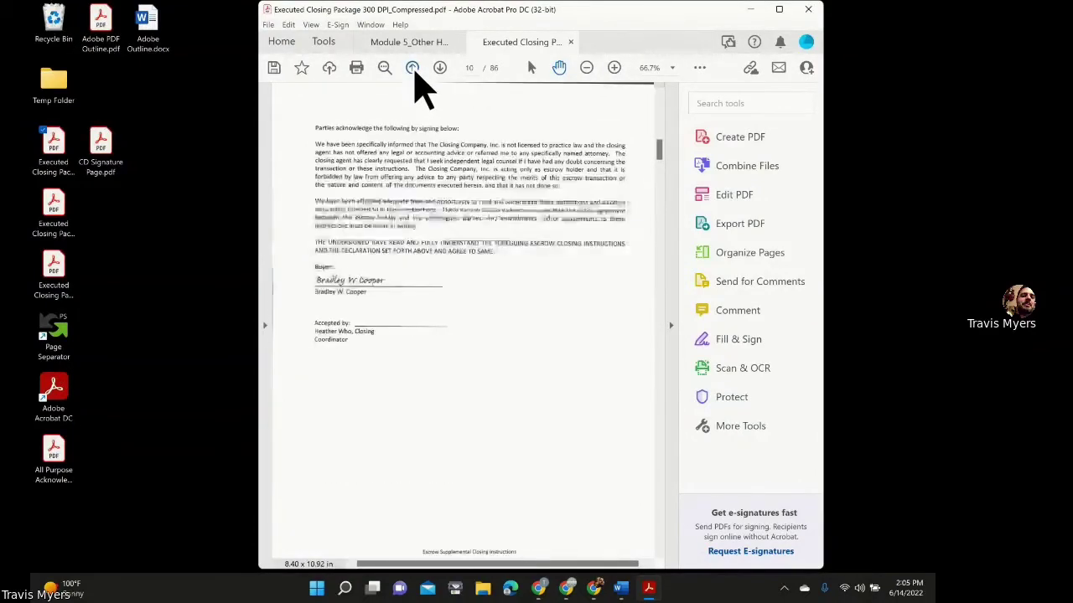
click(413, 68)
click(413, 68)
click(413, 67)
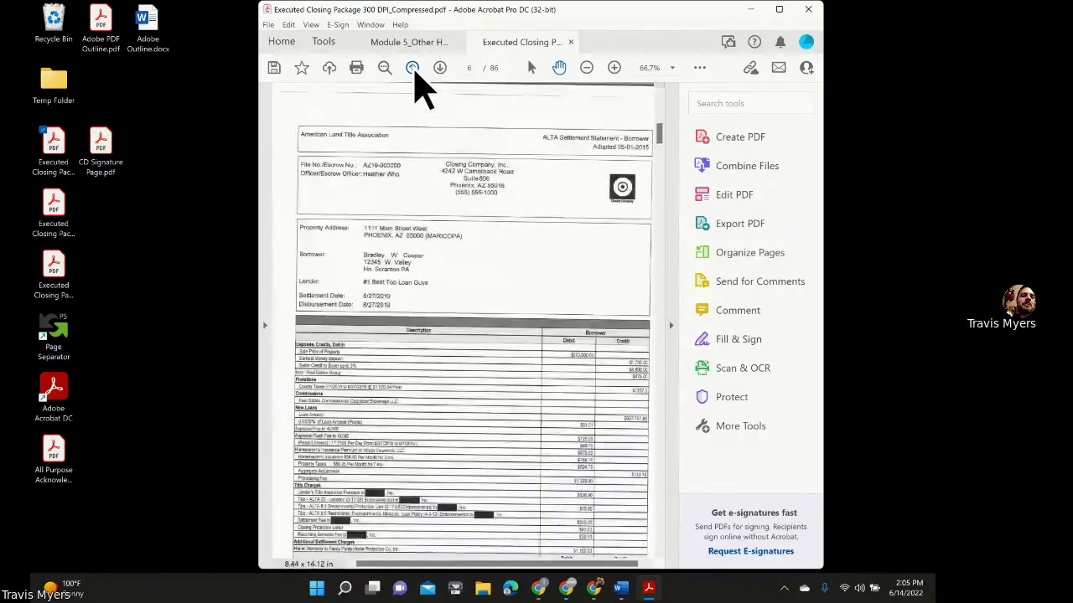
click(413, 68)
click(413, 68)
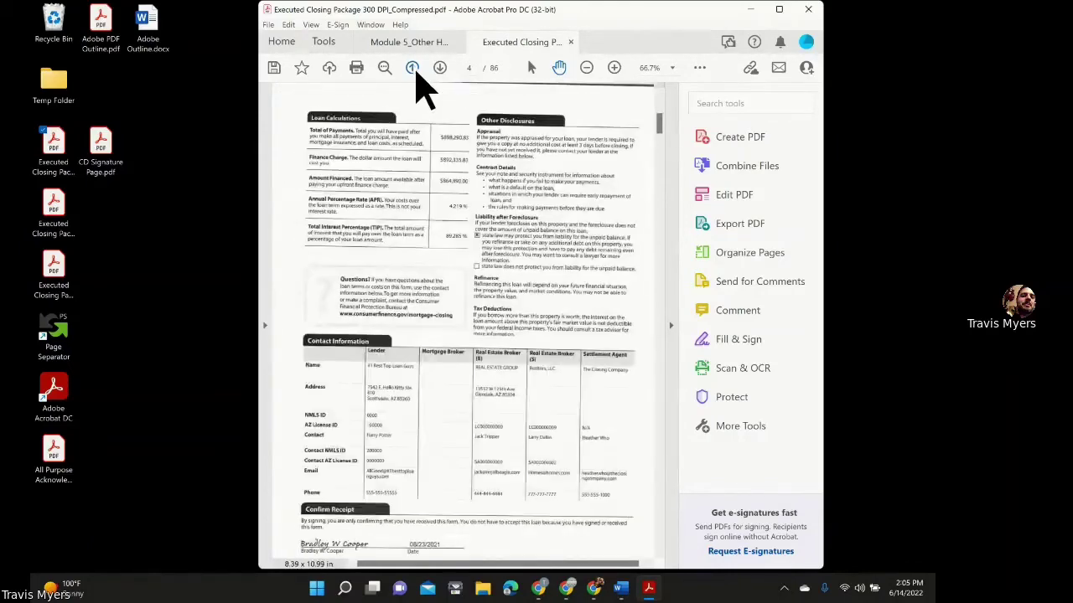
click(777, 10)
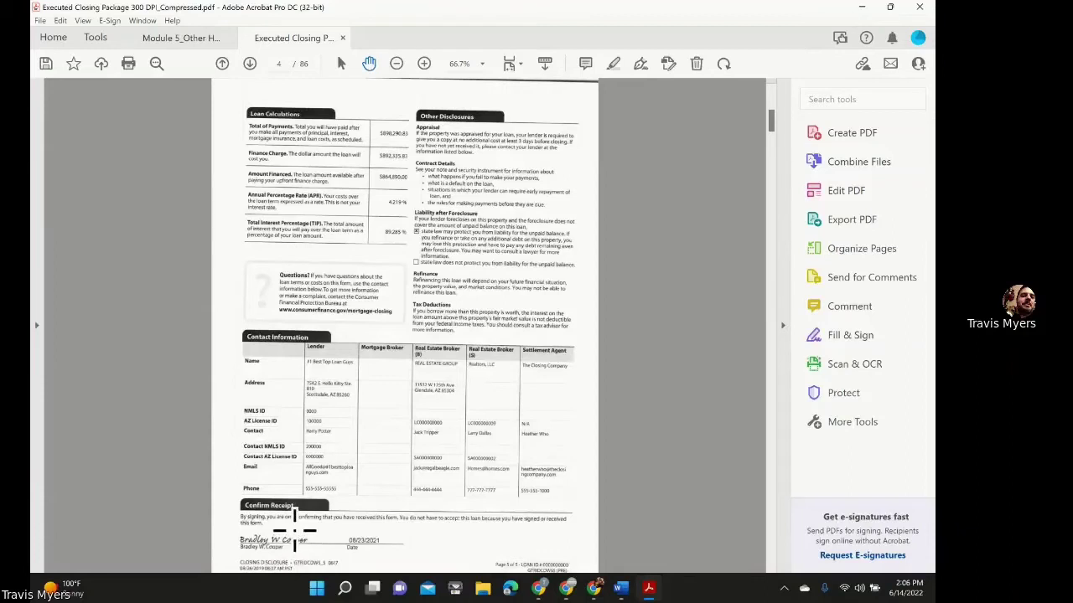
Open Organize Pages to show the closing package's page thumbnails with page 4 chosen.
click(842, 263)
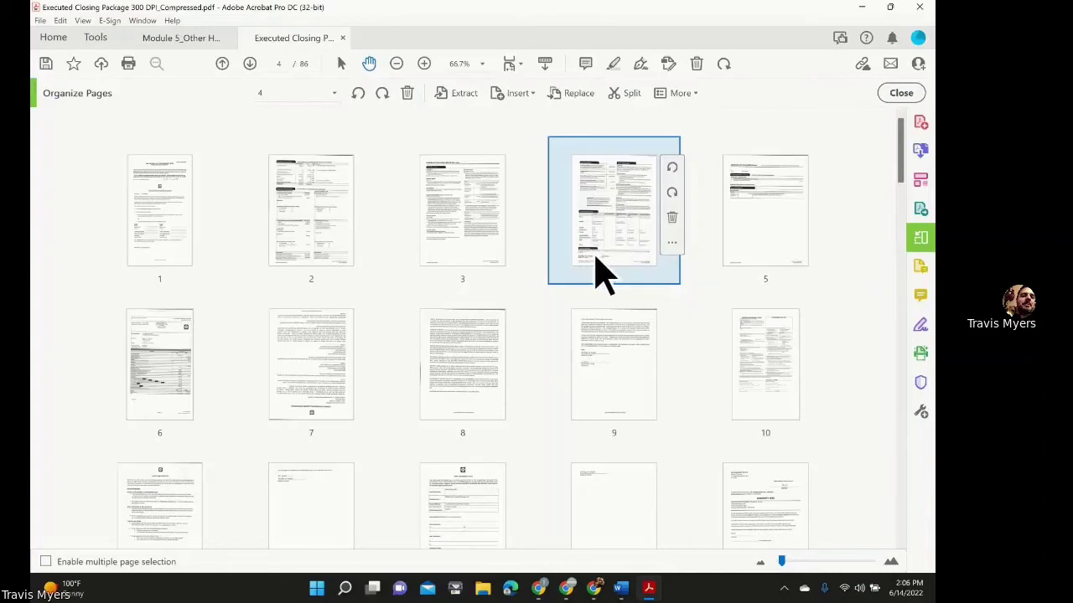
Open CD Signature Page.pdf from the desktop in a maximized Acrobat window.
click(890, 9)
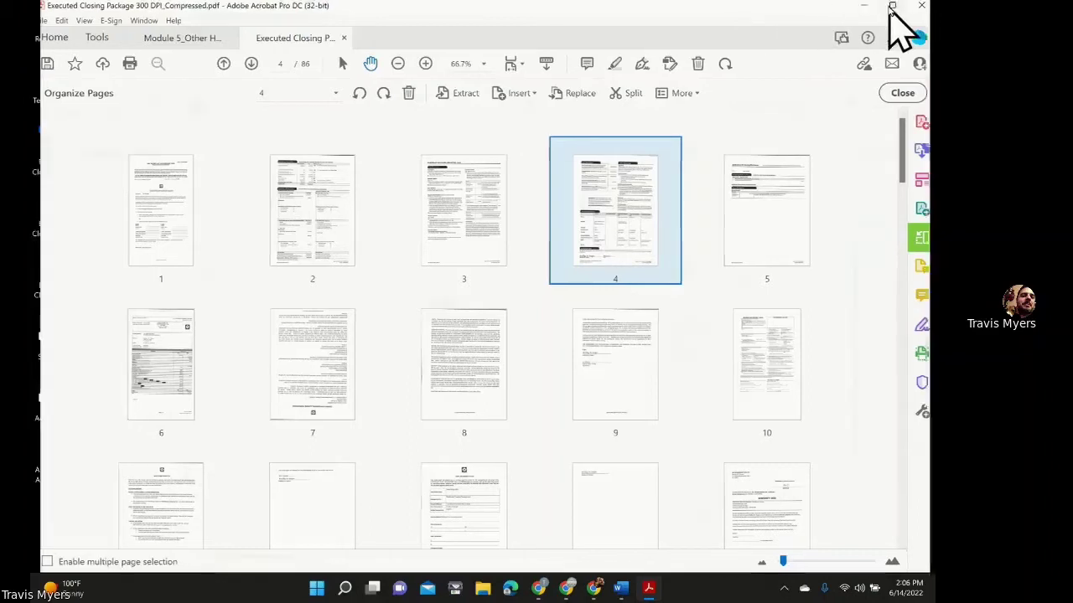
click(107, 40)
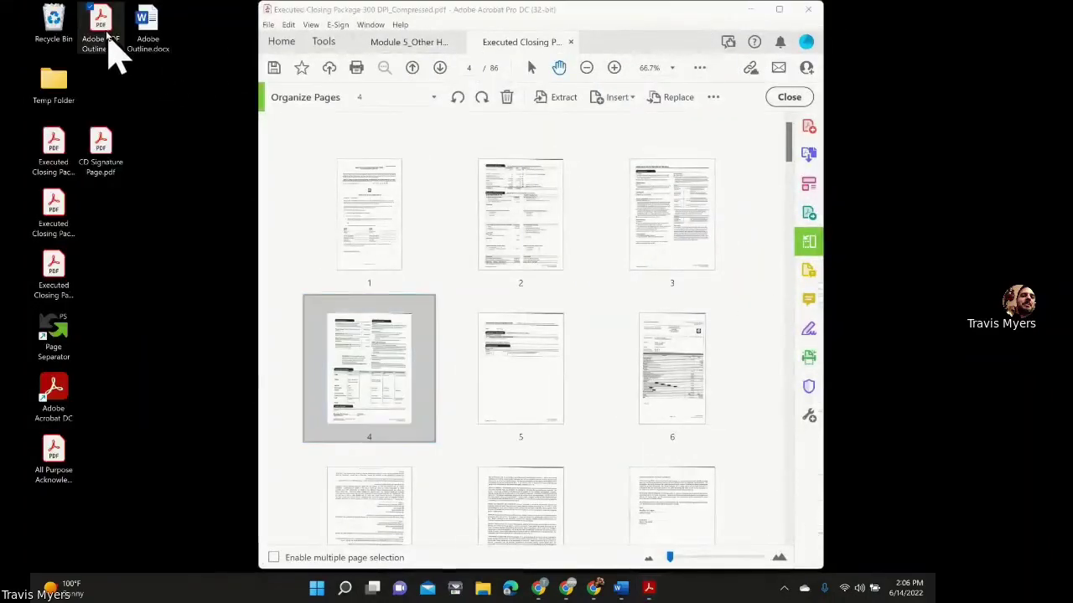
click(98, 142)
double_click(100, 147)
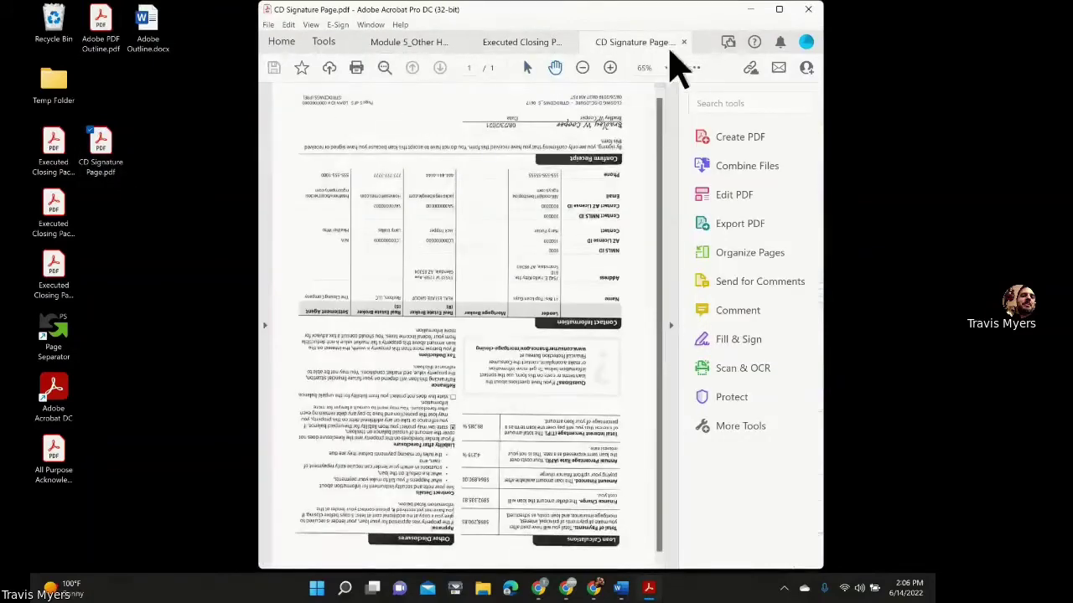
click(779, 9)
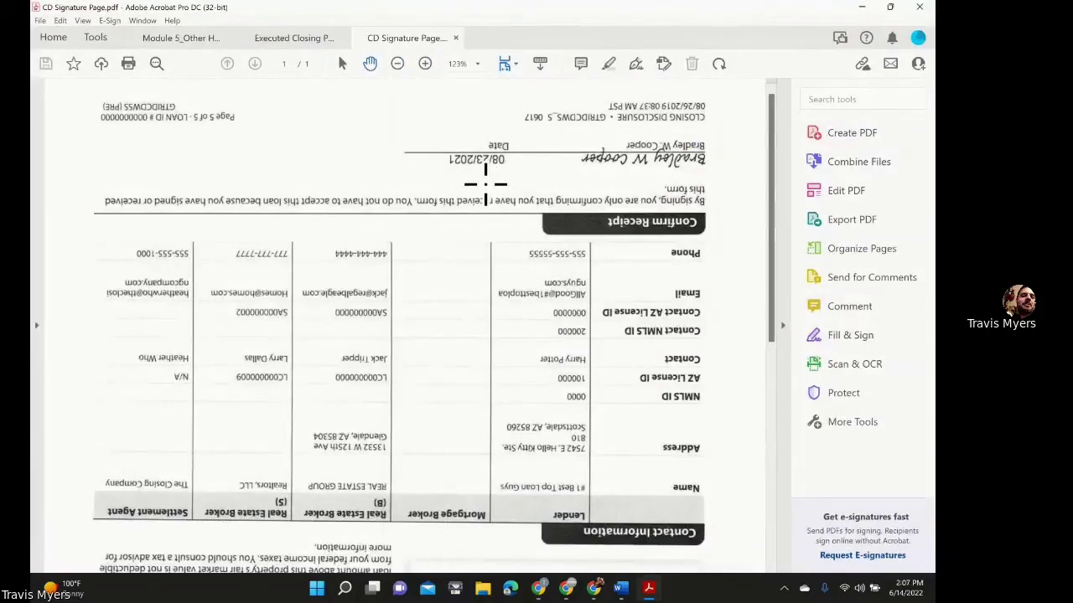
Rotate the CD Signature Page upright and compare it against the closing package tab.
key(ctrl+shift+plus)
key(ctrl+shift+plus)
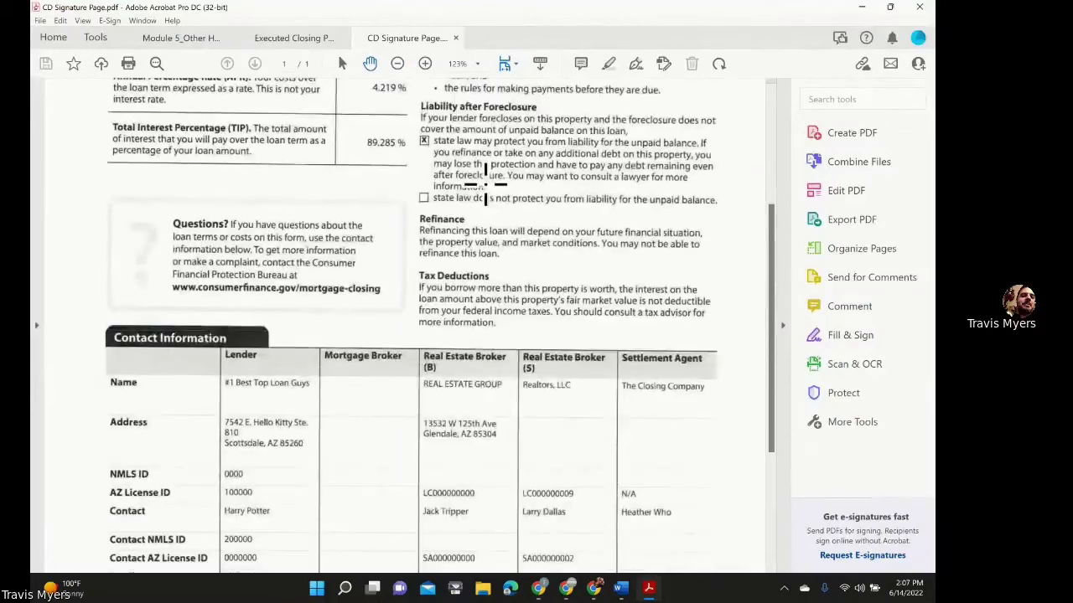
scroll(491, 204, down, 2)
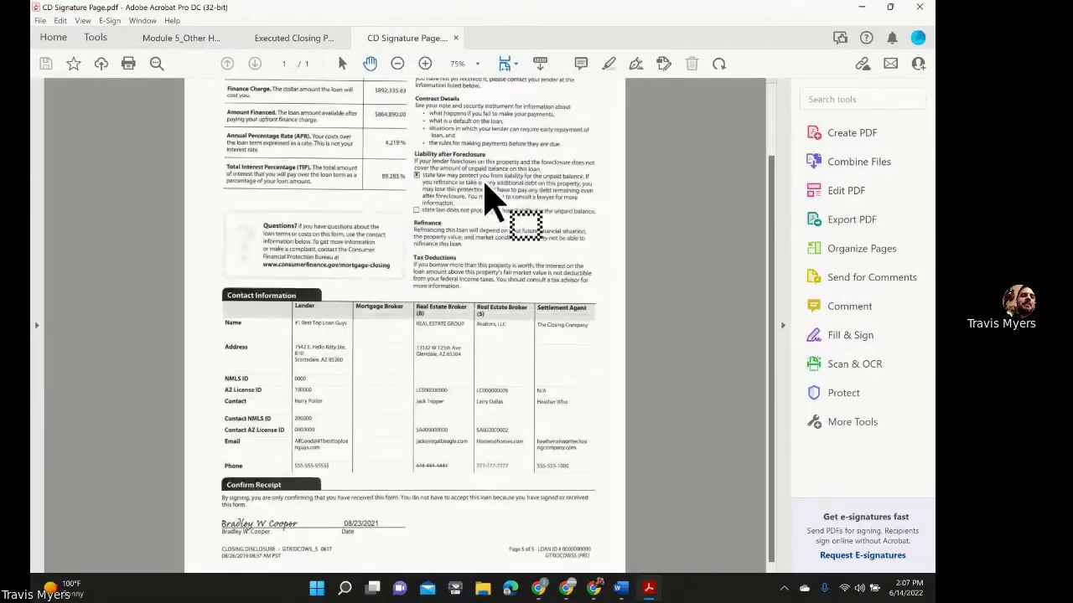
scroll(489, 194, down, 1)
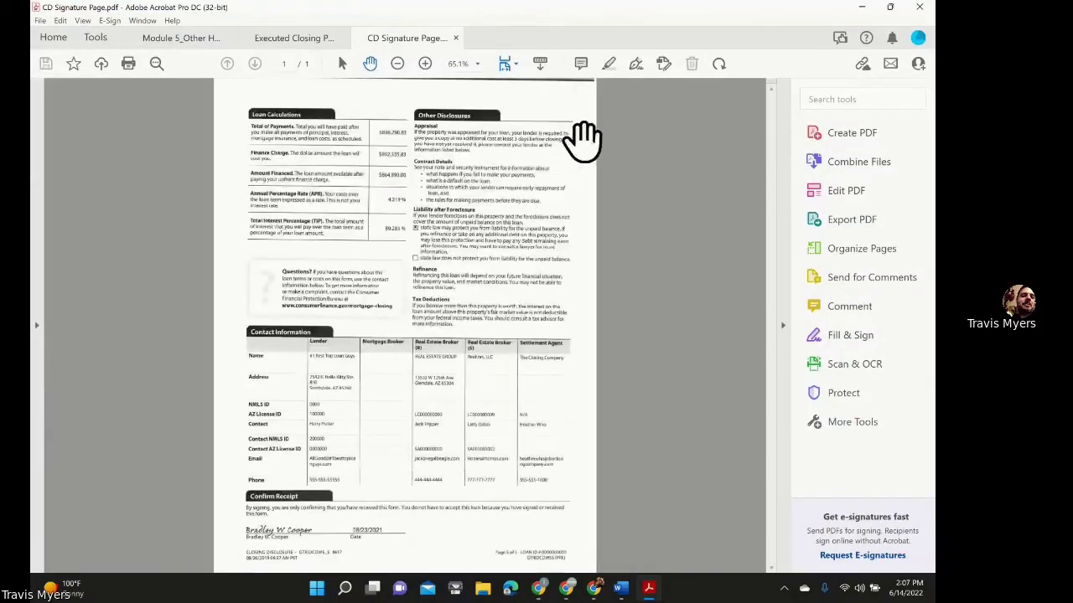
click(297, 38)
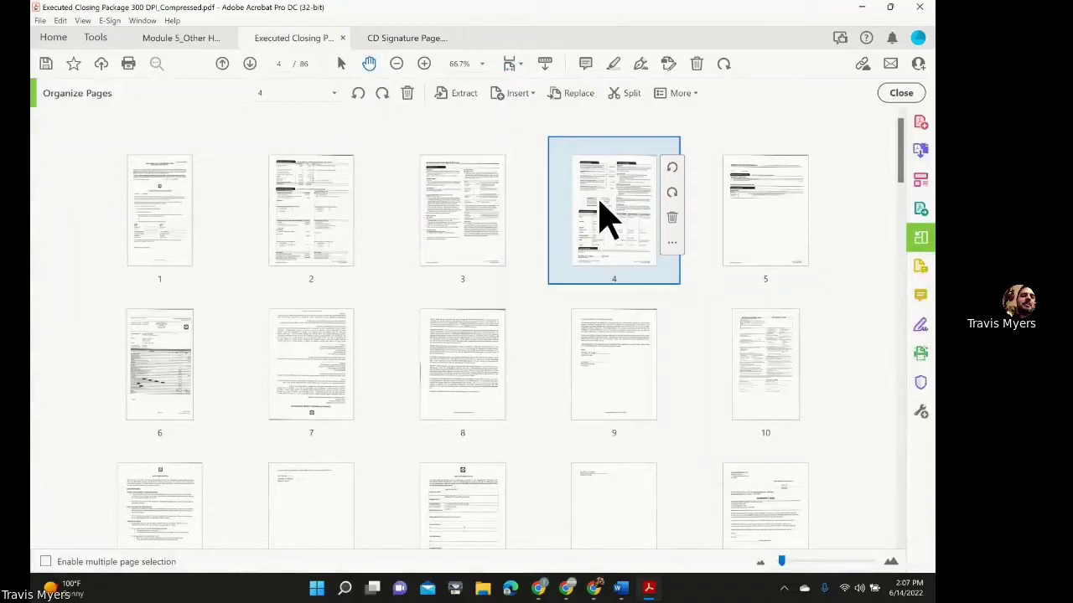
click(392, 36)
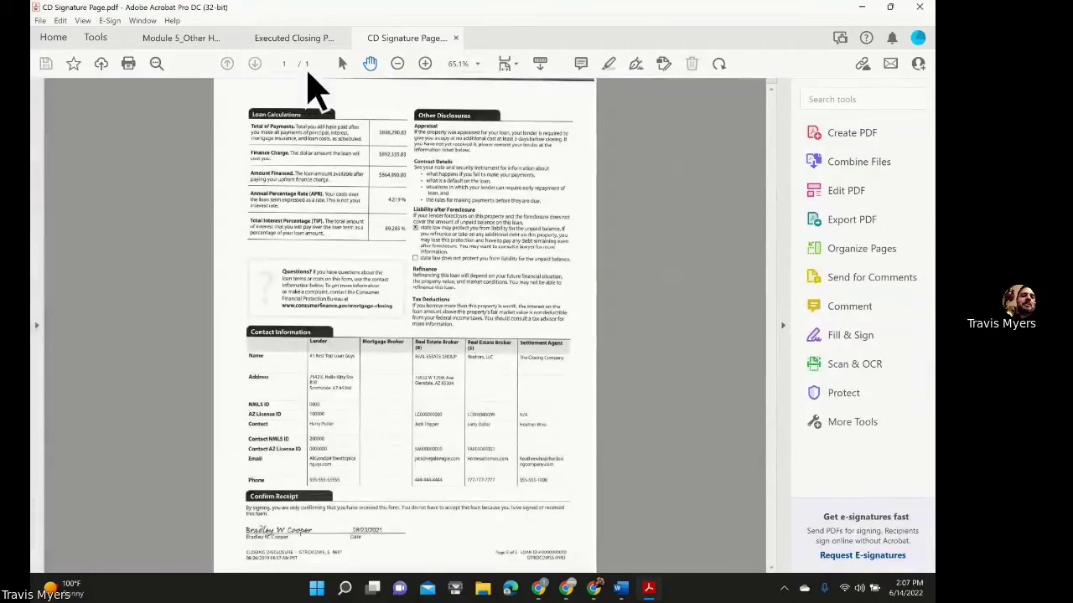
Delete page 4 from the closing package's thumbnails and confirm the deletion.
click(307, 40)
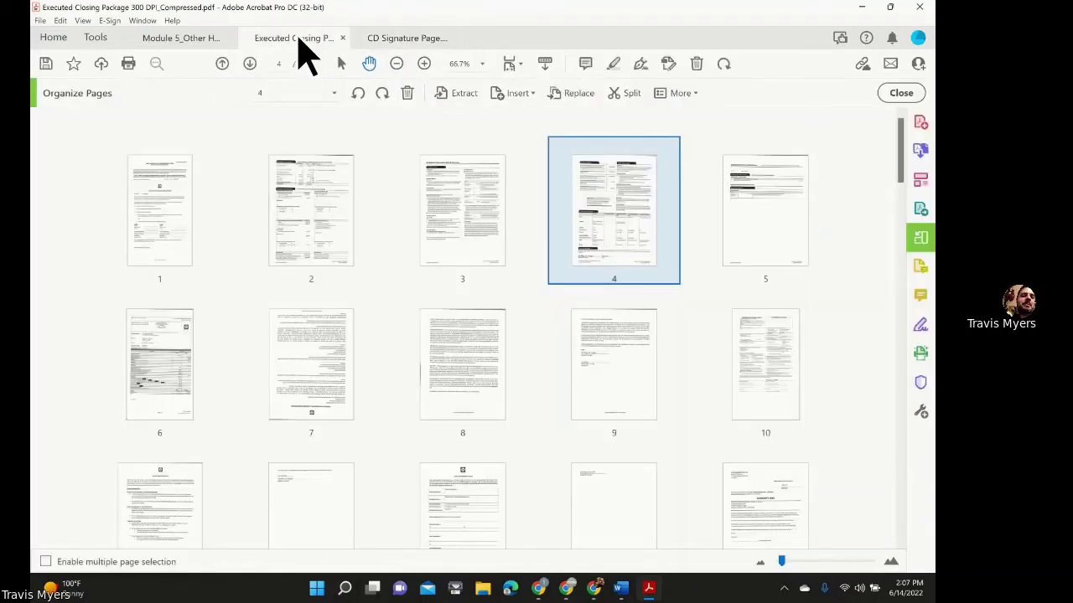
mouse_move(654, 220)
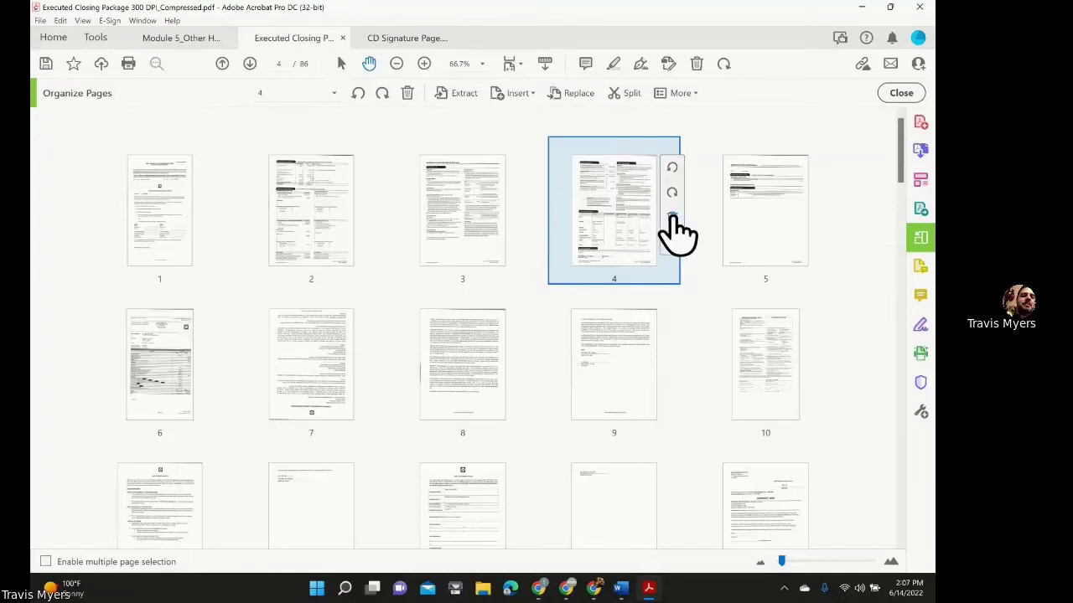
click(673, 219)
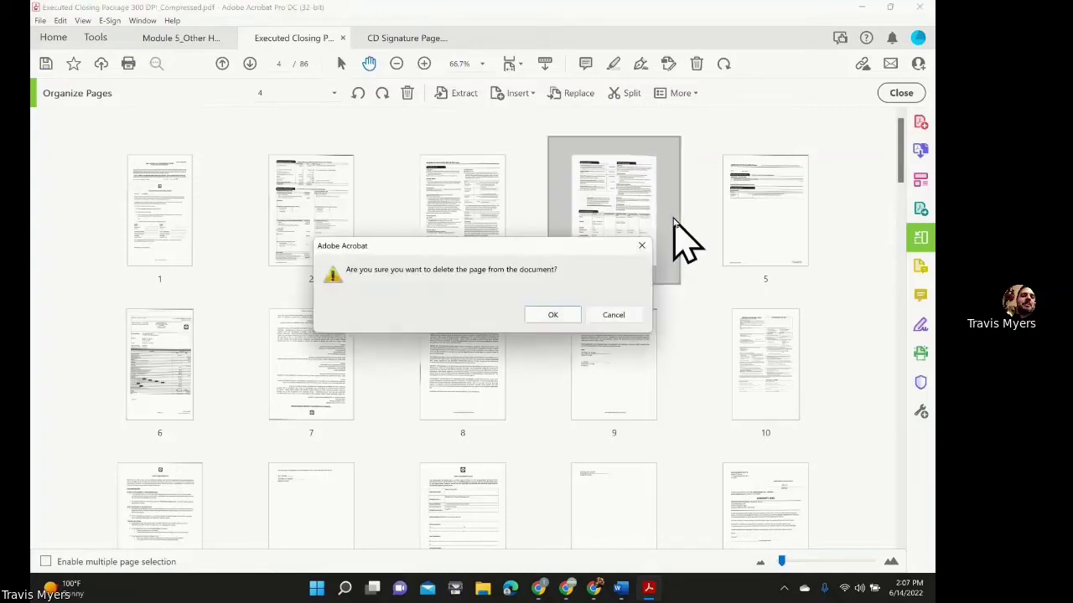
click(551, 316)
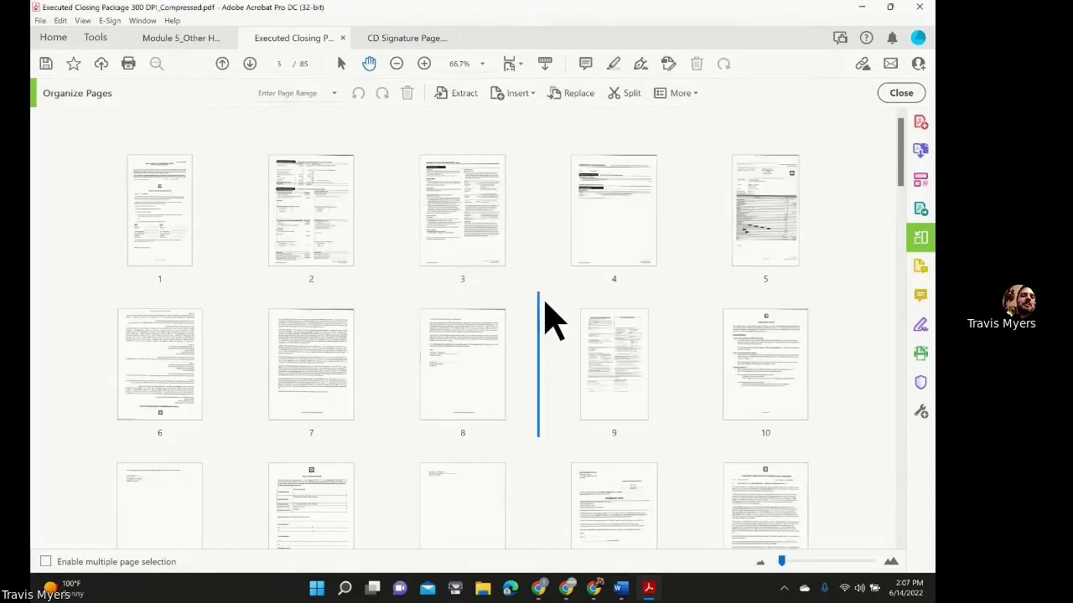
scroll(547, 317, down, 1)
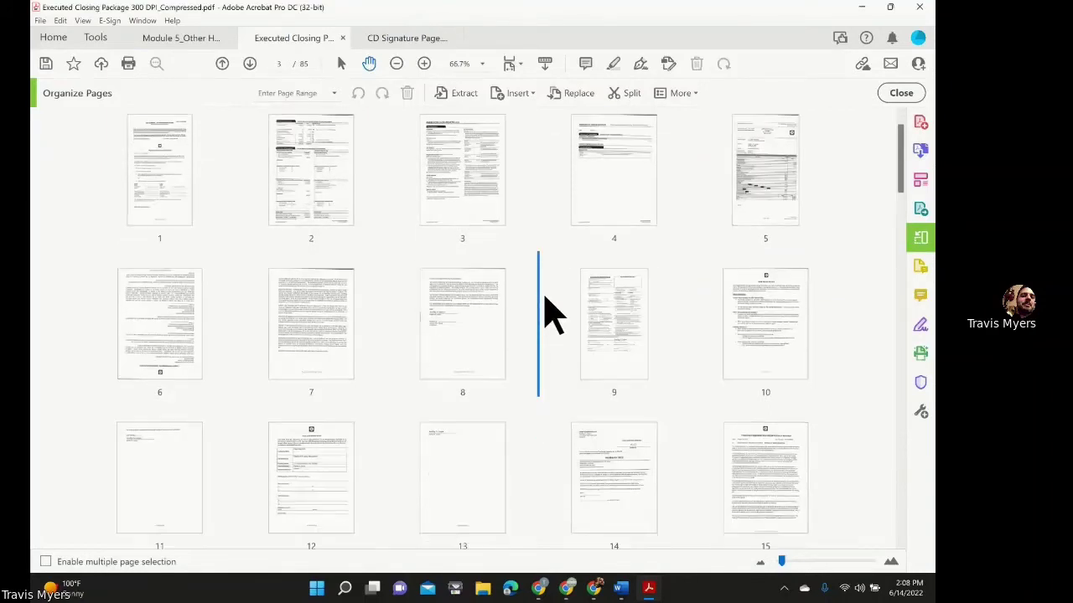
Drag CD Signature Page.pdf from the desktop into the grid after page 4.
double_click(631, 12)
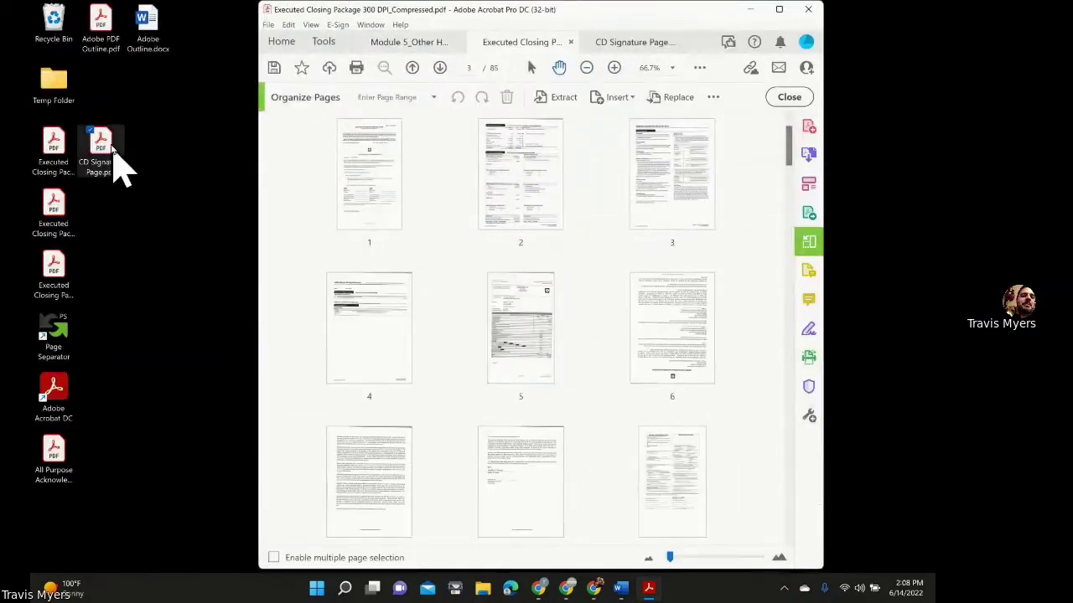
mouse_move(111, 148)
mouse_down()
mouse_move(172, 202)
mouse_move(431, 317)
mouse_up()
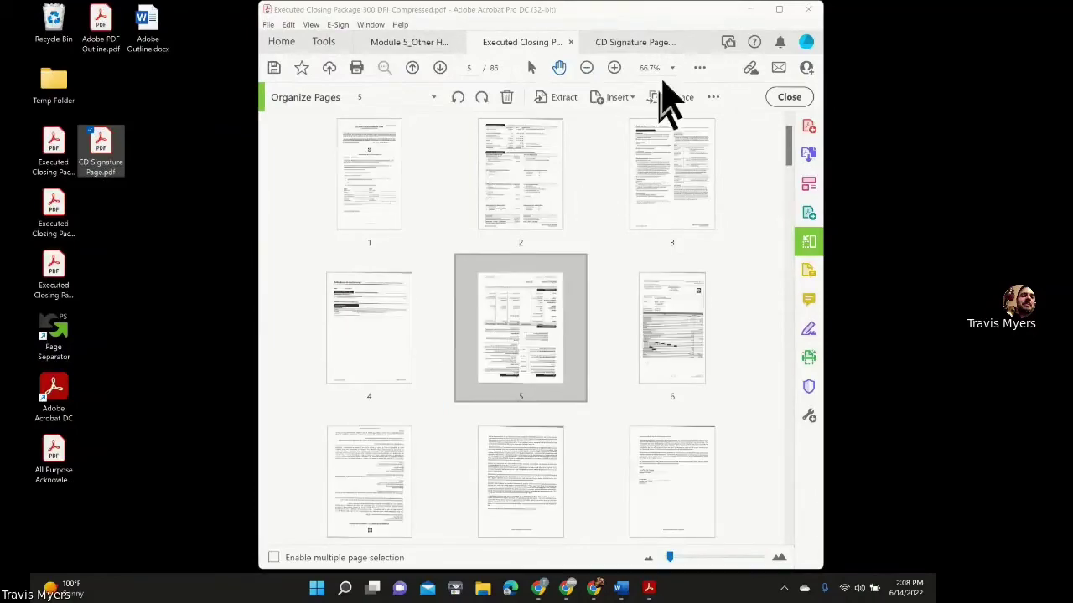
click(779, 9)
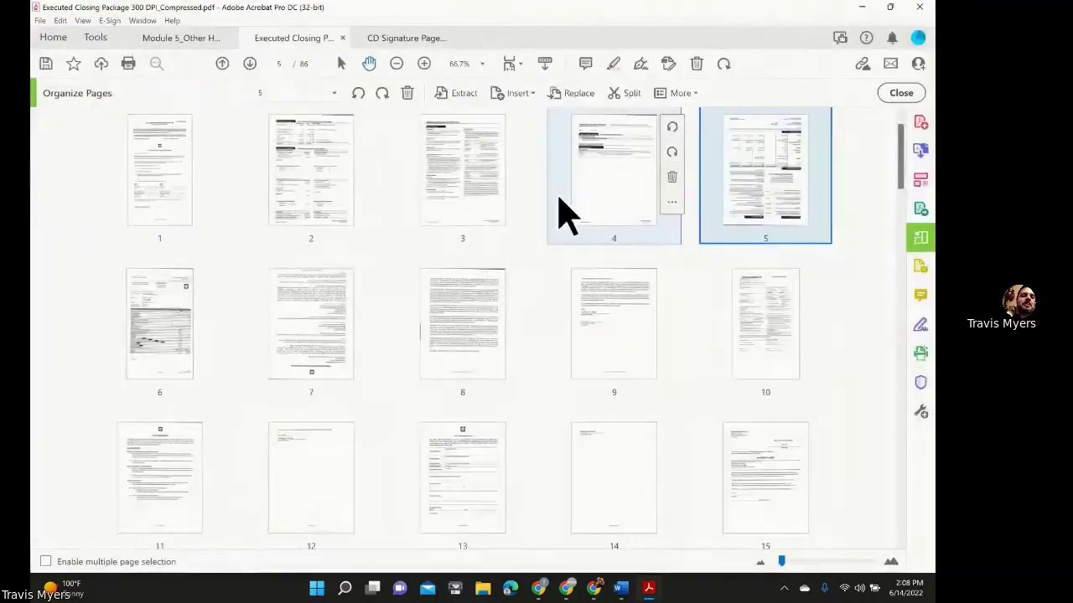
mouse_move(757, 196)
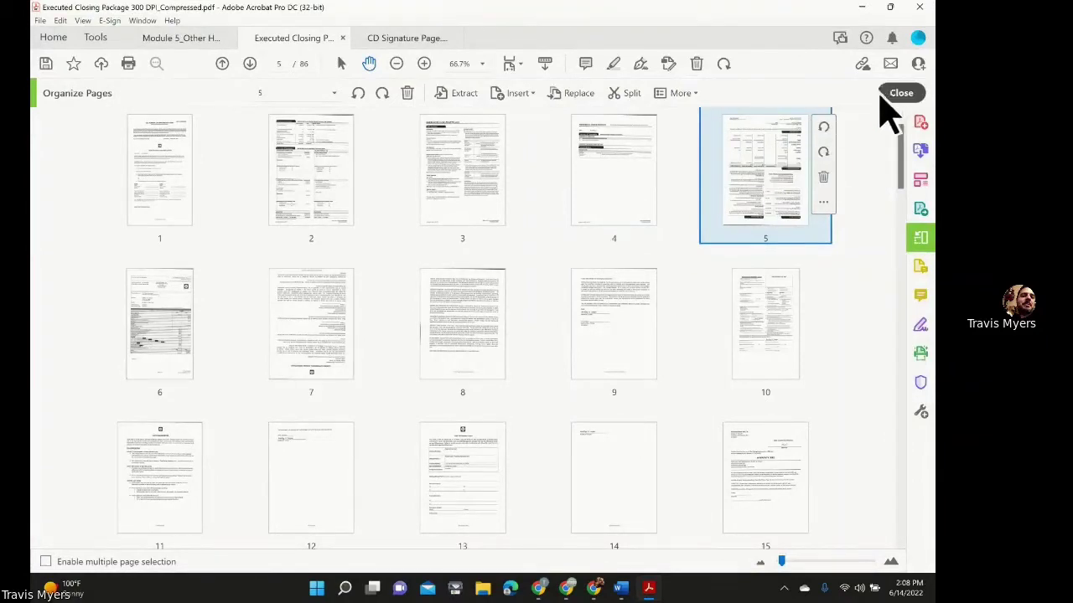
Keep the new page 5 in portrait, save the closing package, then show the Module 5 slide.
click(825, 127)
click(825, 127)
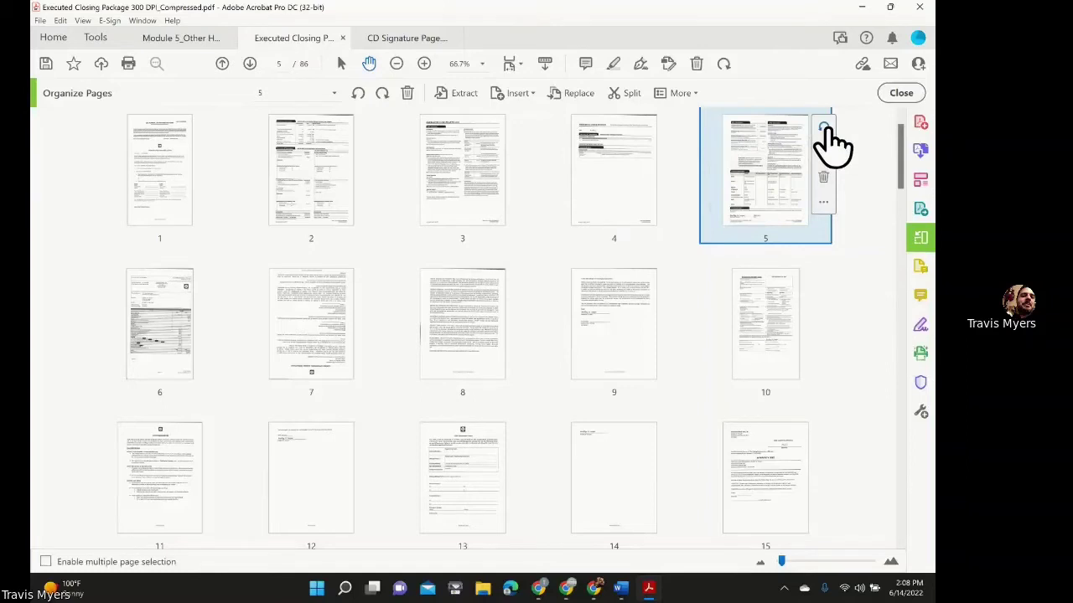
click(901, 95)
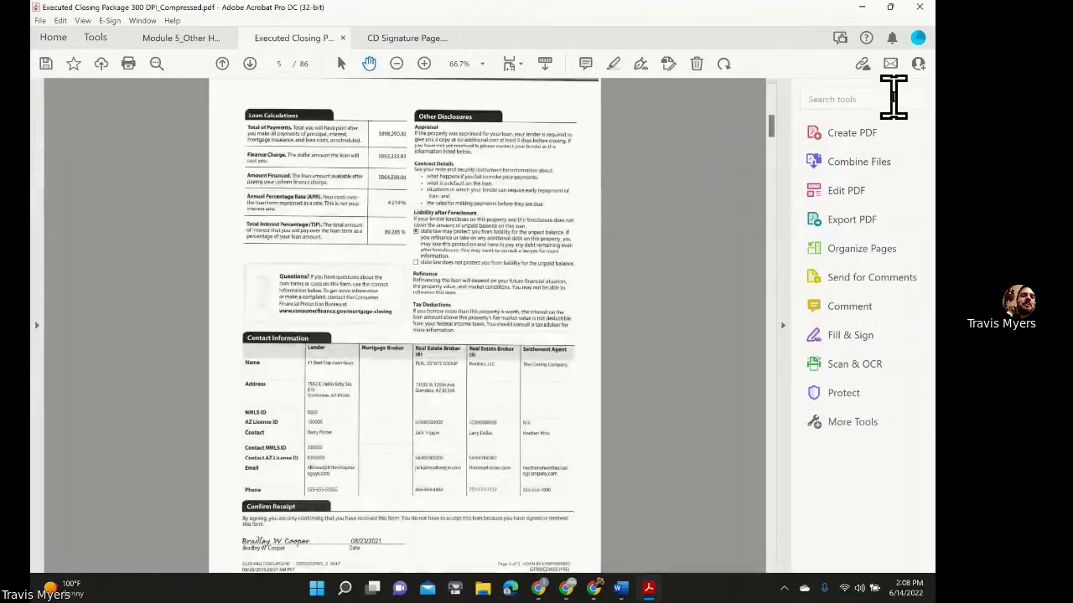
click(44, 21)
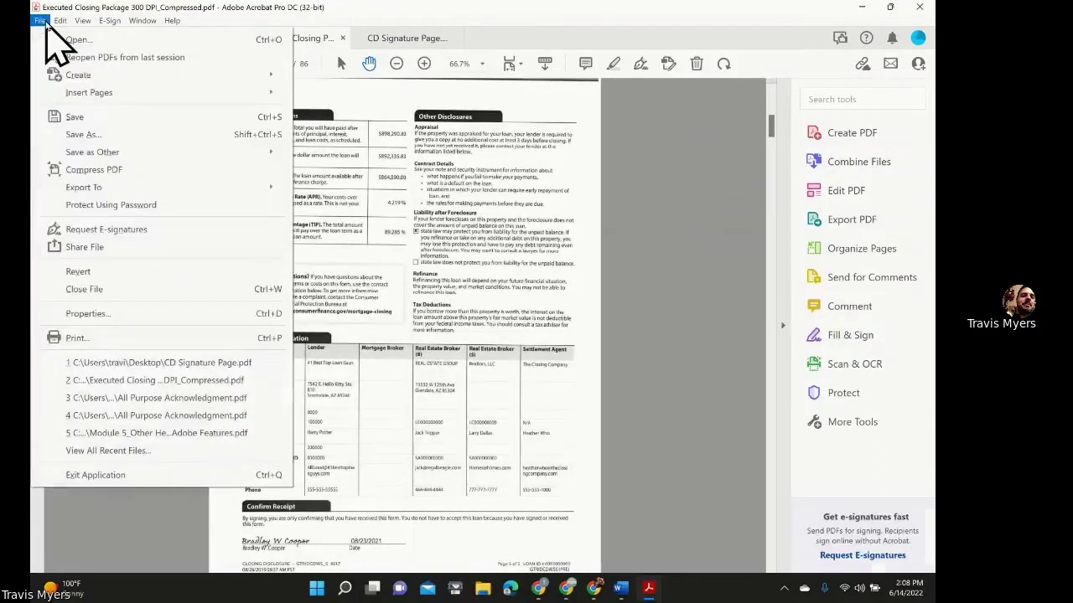
click(98, 117)
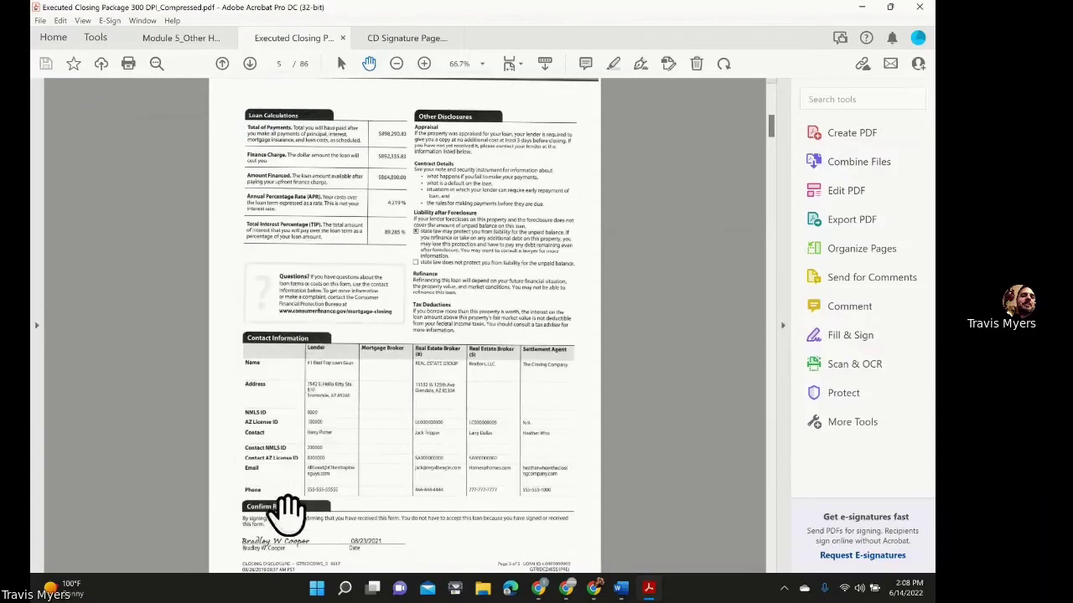
click(180, 38)
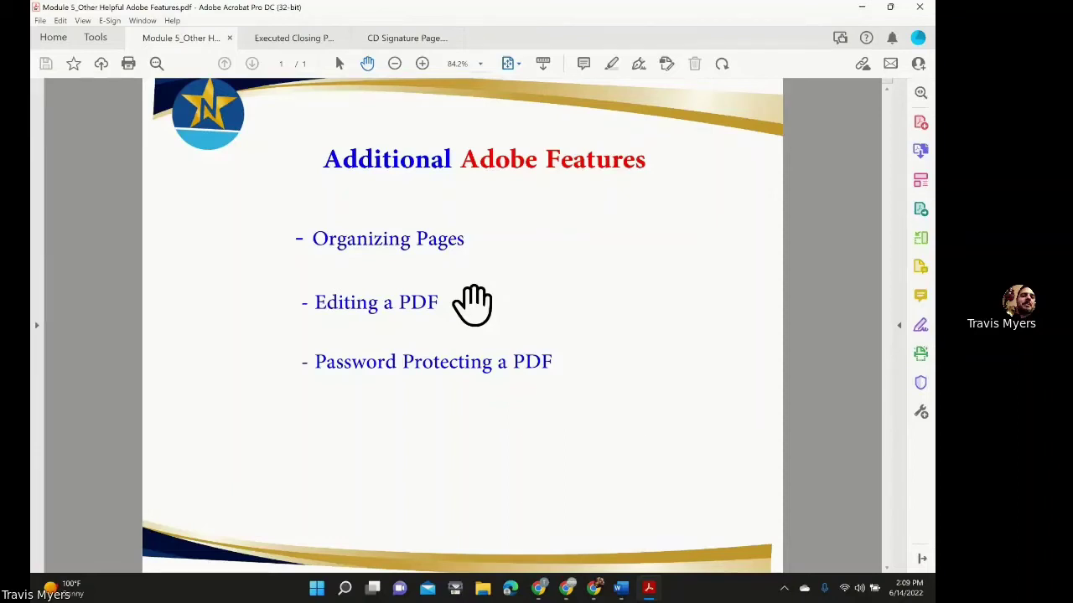
Jump to page 35 of the closing package and rotate it 180° so it reads upright.
click(293, 38)
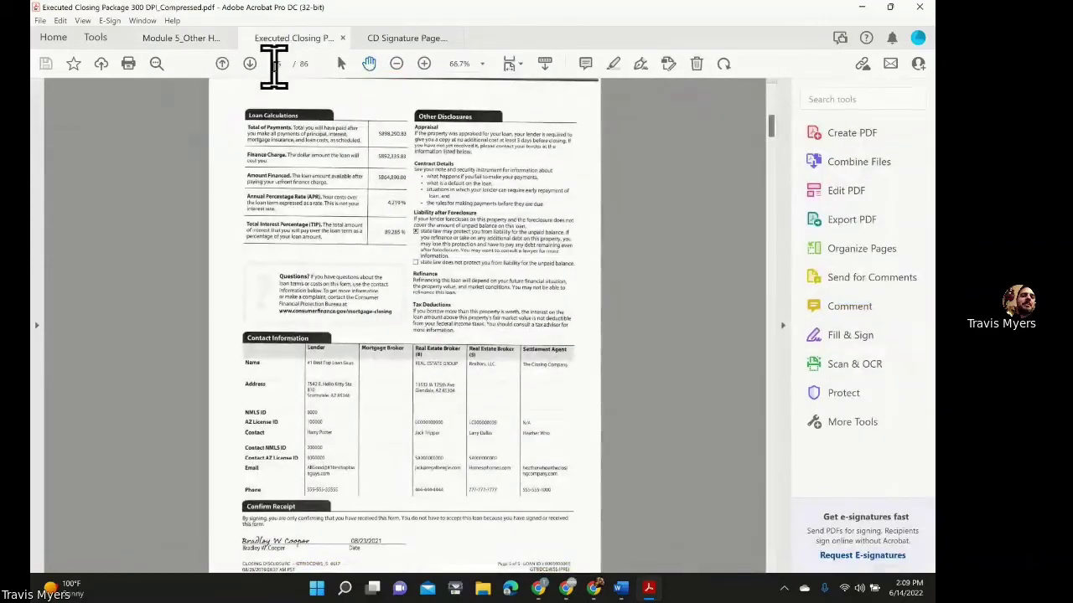
click(280, 63)
text(35)
key(Return)
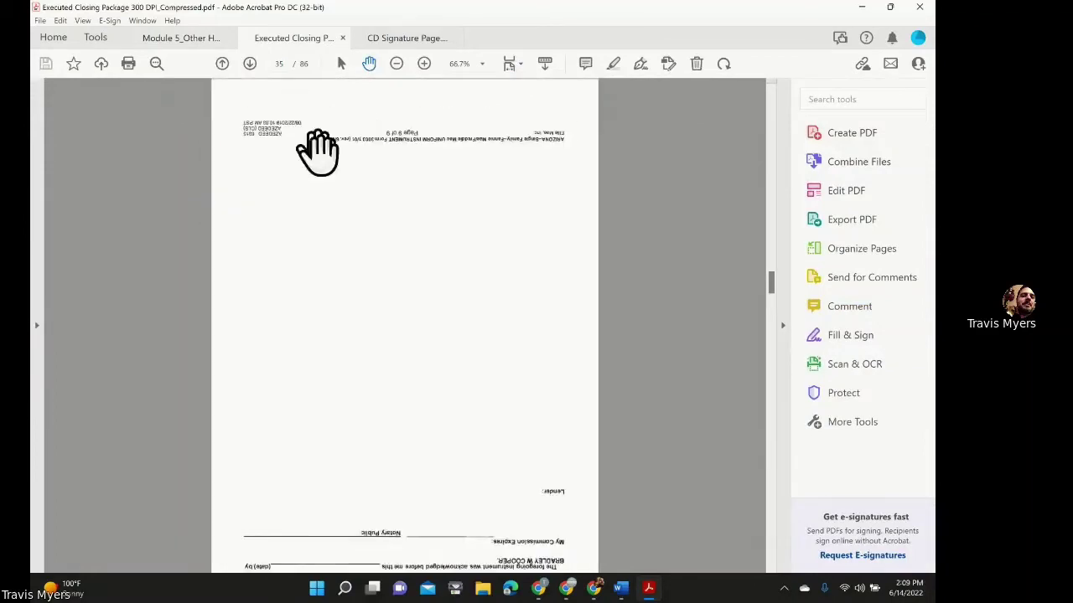
key(ctrl+shift+plus)
key(ctrl+shift+plus)
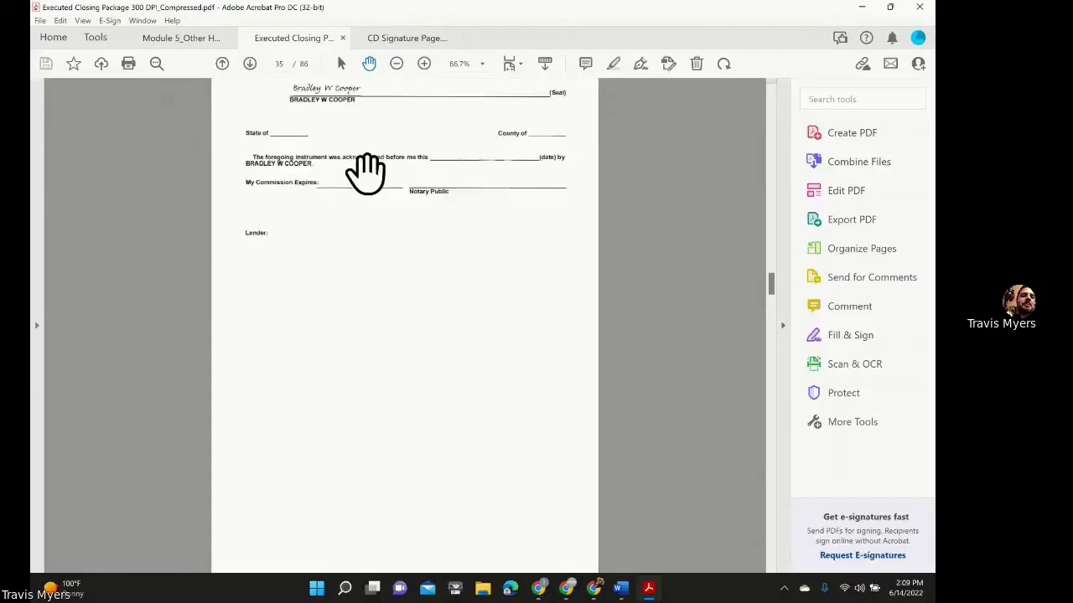
scroll(365, 175, up, 1)
scroll(365, 175, up, 3)
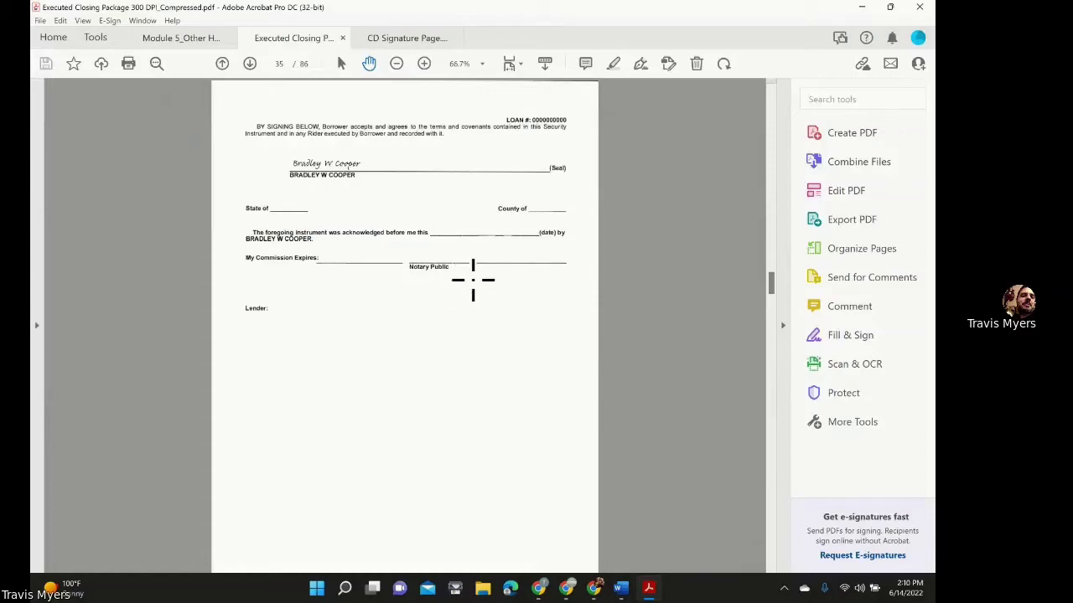
Open All Purpose Acknowledgment.pdf from the desktop in a maximized Acrobat window and start Edit PDF.
click(890, 7)
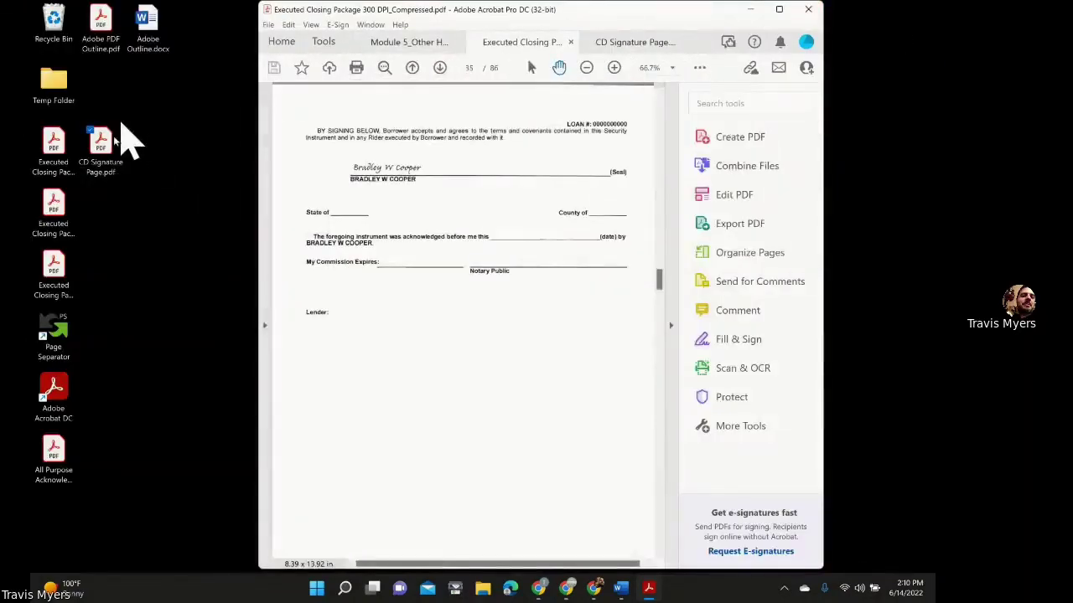
double_click(52, 453)
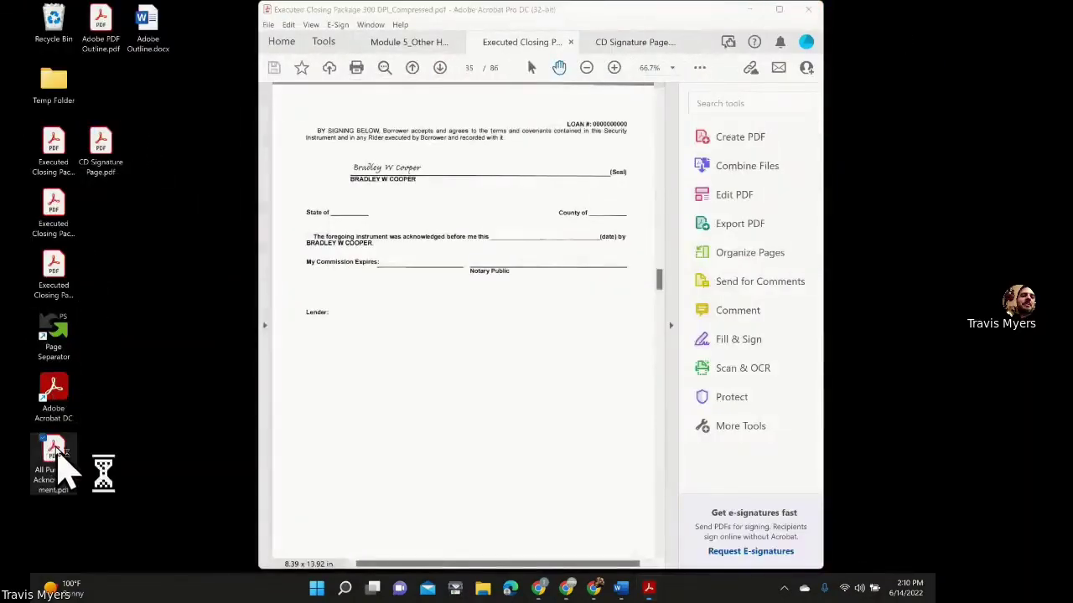
click(779, 10)
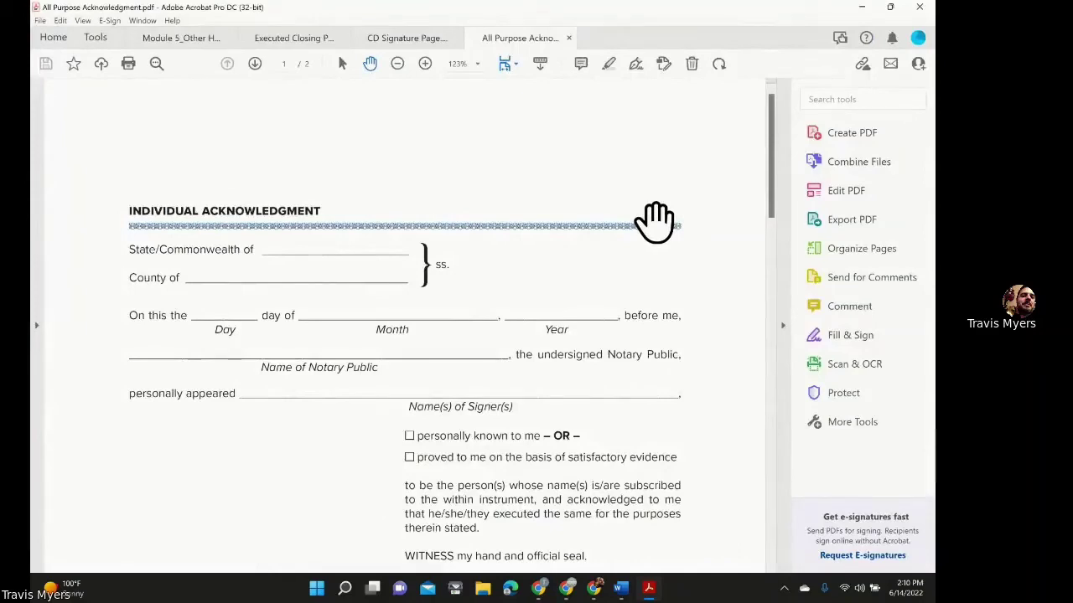
ctrl+scroll(655, 222, down, 5)
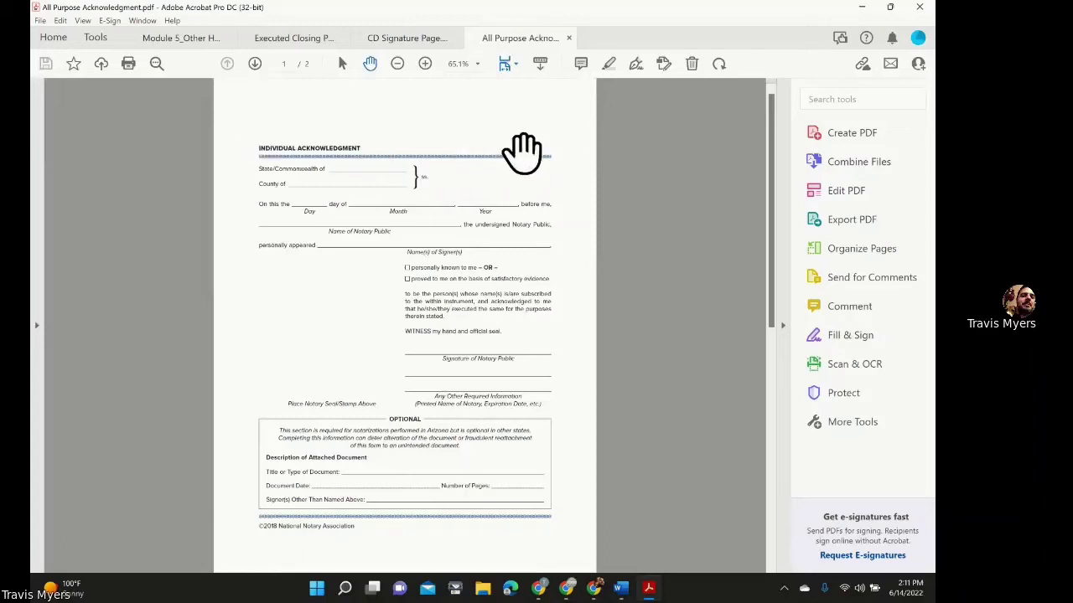
click(897, 196)
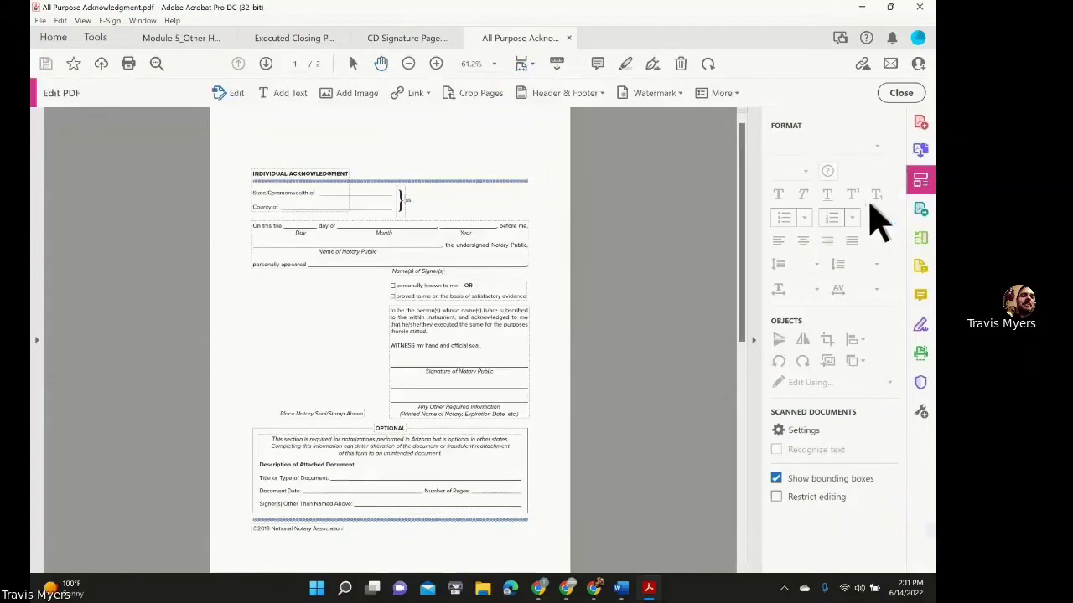
Collapse the formatting panel to widen the acknowledgment page for editing.
click(753, 340)
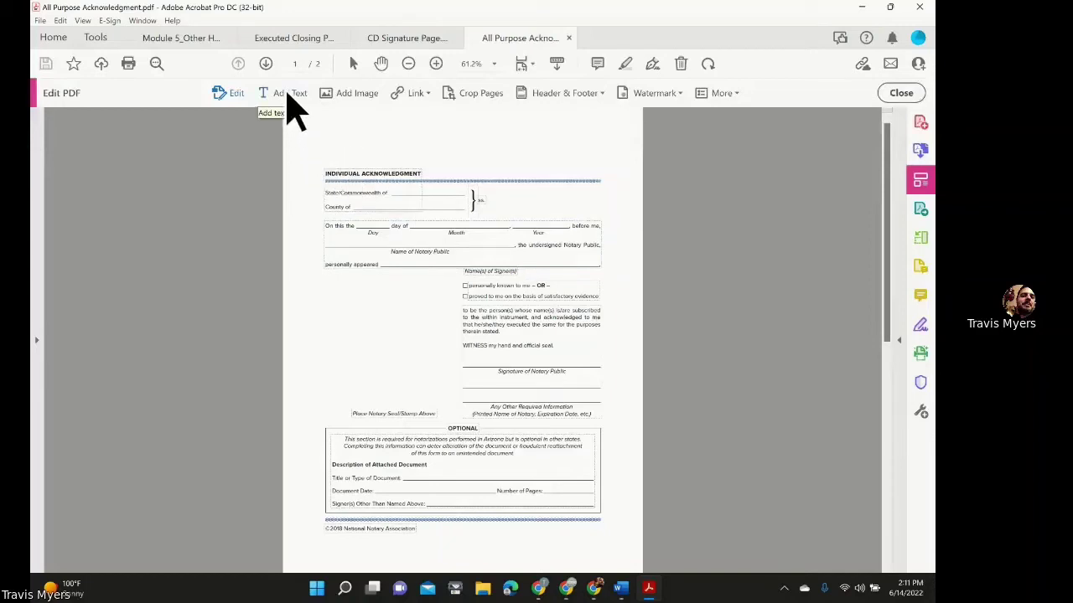
Add text filling the State blank with Arizona and the County blank with Maricopa.
click(287, 94)
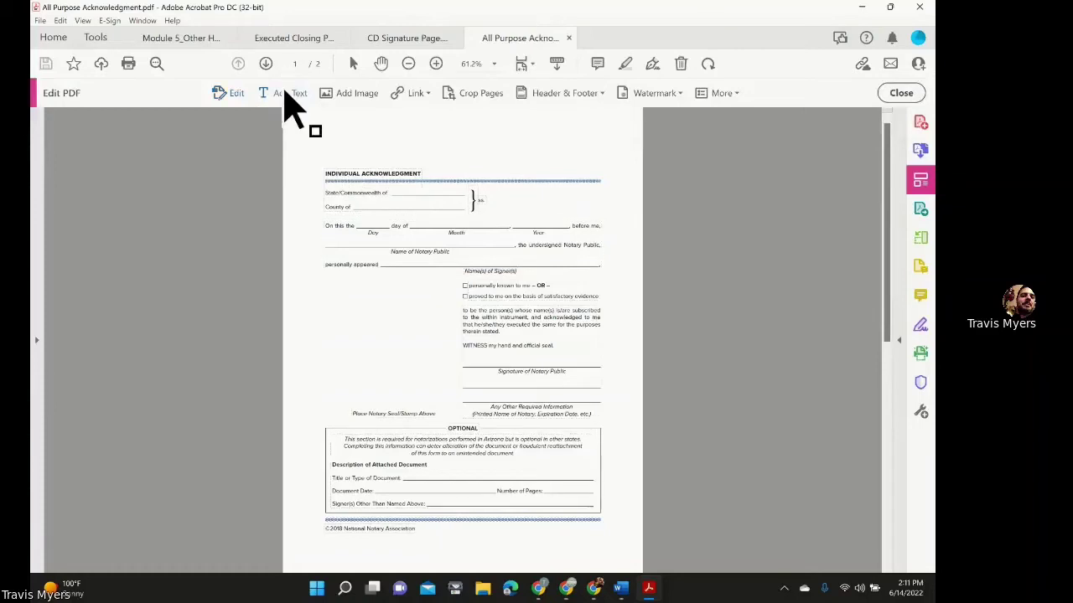
click(405, 193)
text(Arizona)
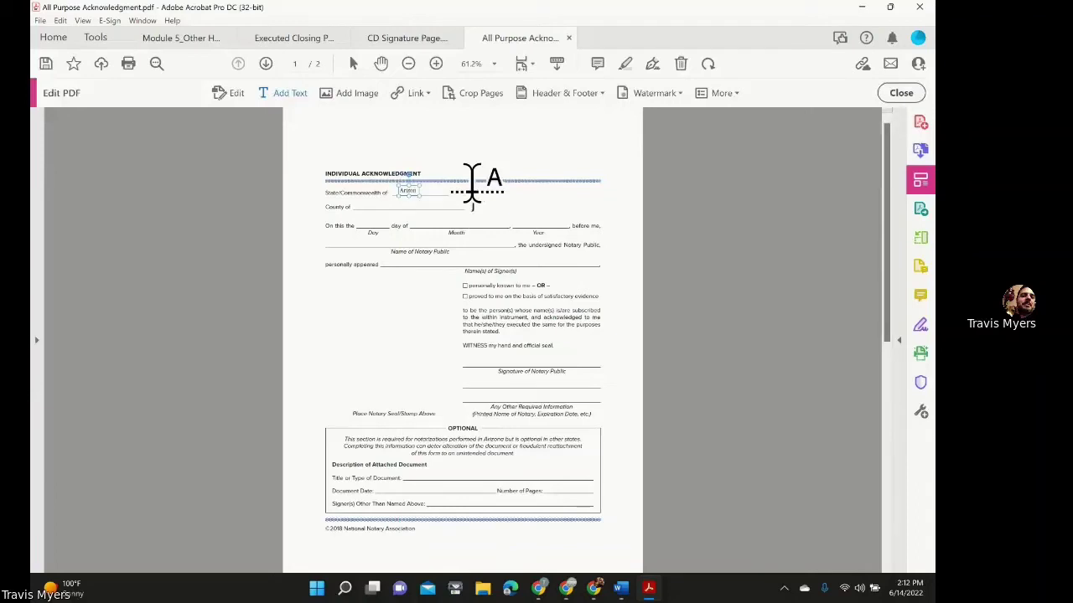
click(365, 204)
text(Mar)
key(BackSpace)
Fill the day, month (June) and year (2022) date blanks.
click(366, 222)
text(14)
click(439, 206)
click(562, 213)
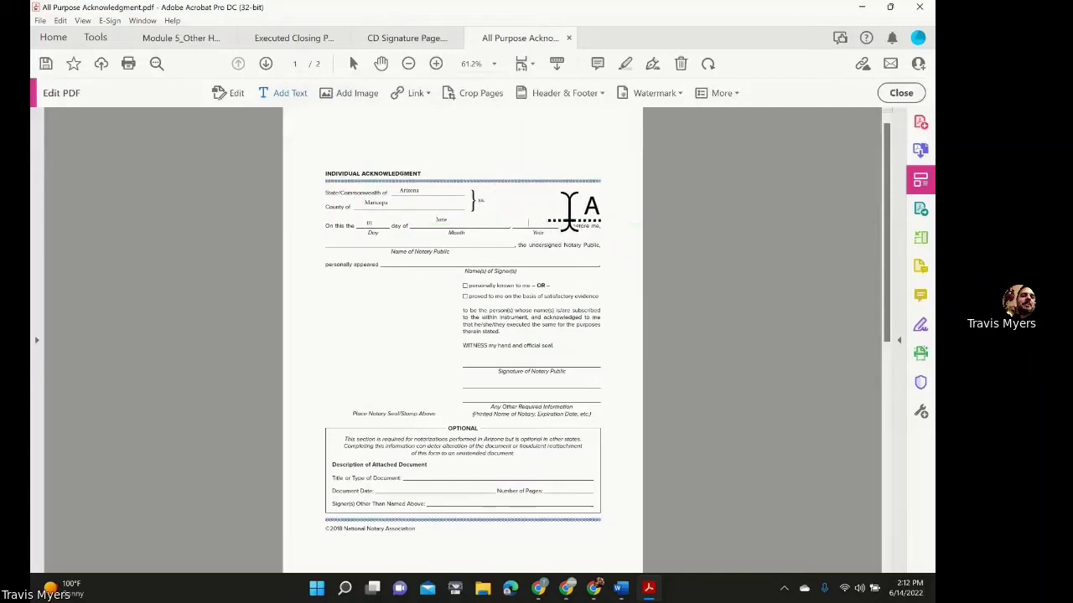
click(569, 213)
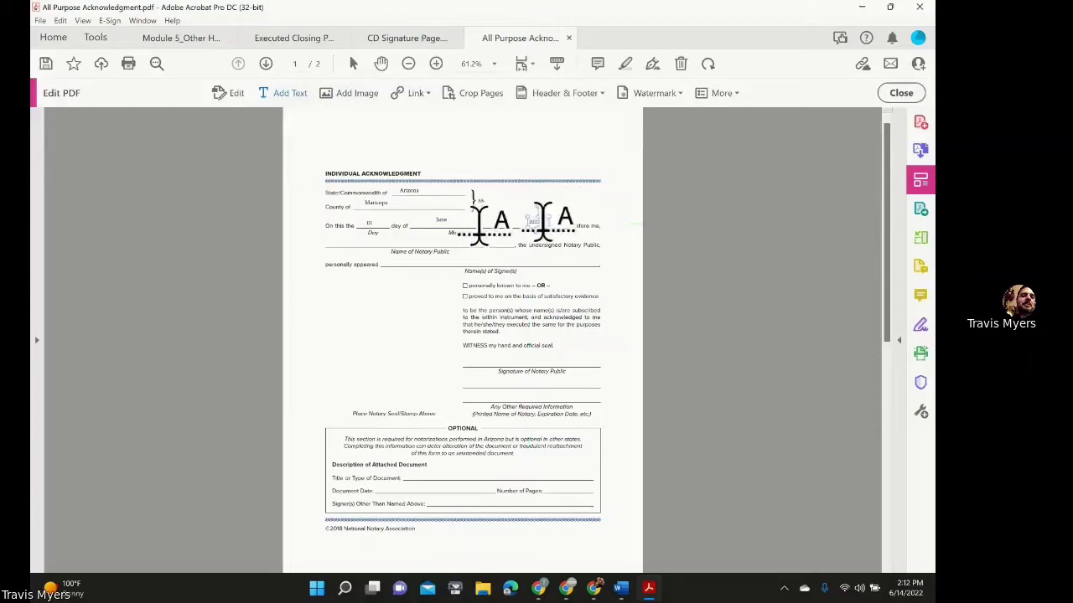
key(Escape)
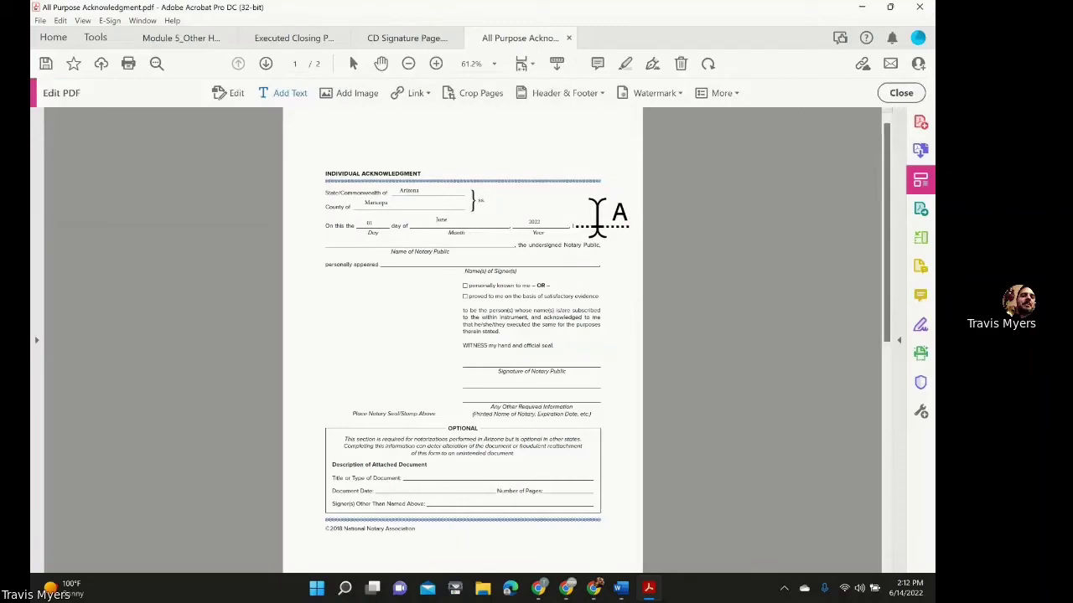
Type the notary public's name and the signer's name into their blanks.
key(Tab)
key(Escape)
key(Tab)
text(June)
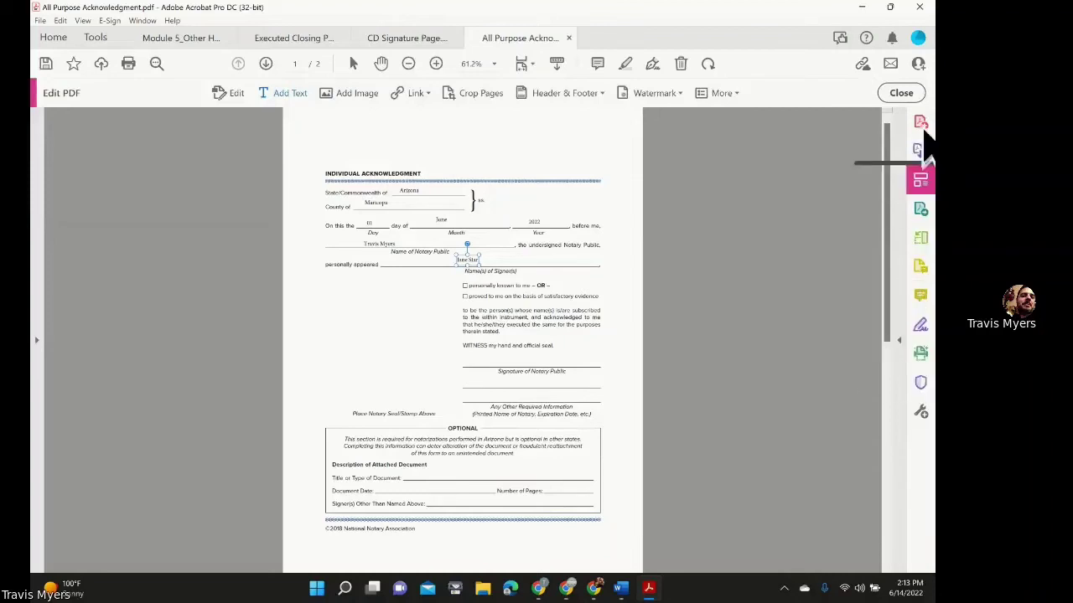
Leave editing mode, hide the tools pane and zoom out to see the whole filled page.
click(902, 94)
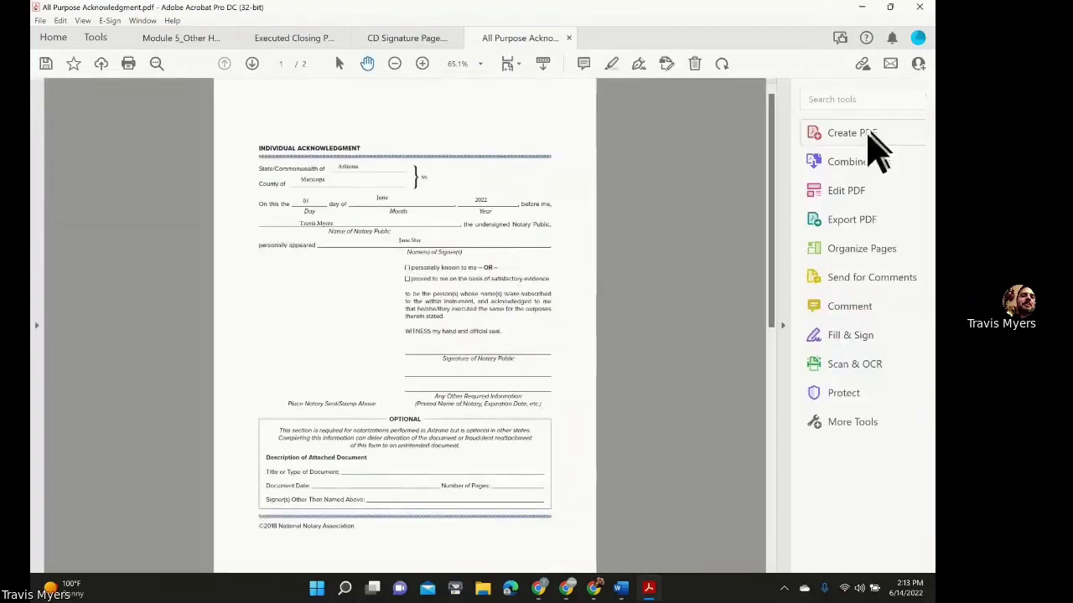
click(782, 325)
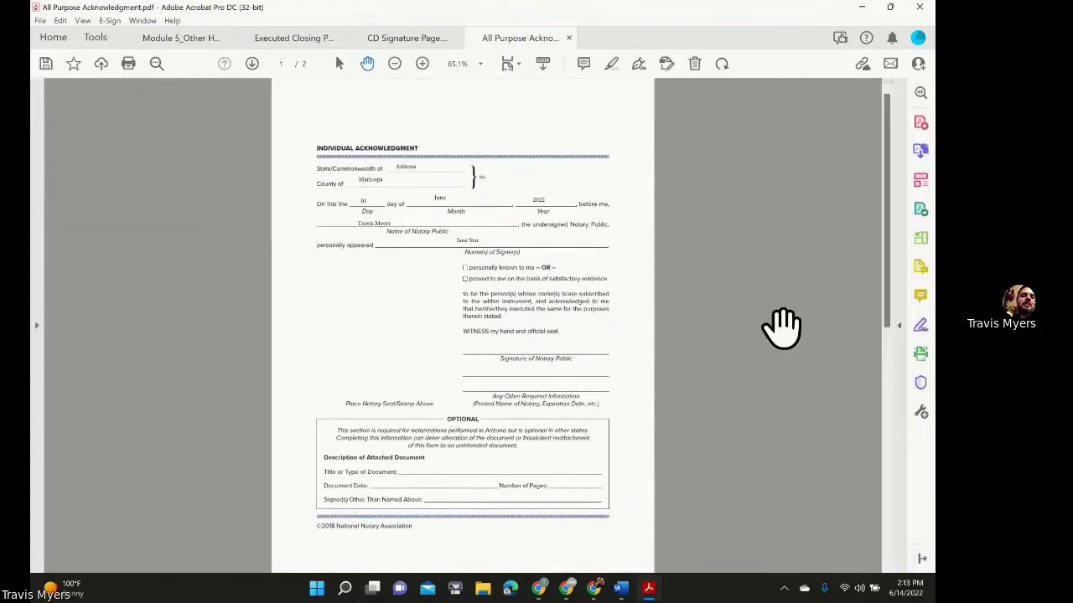
scroll(648, 293, up, 4)
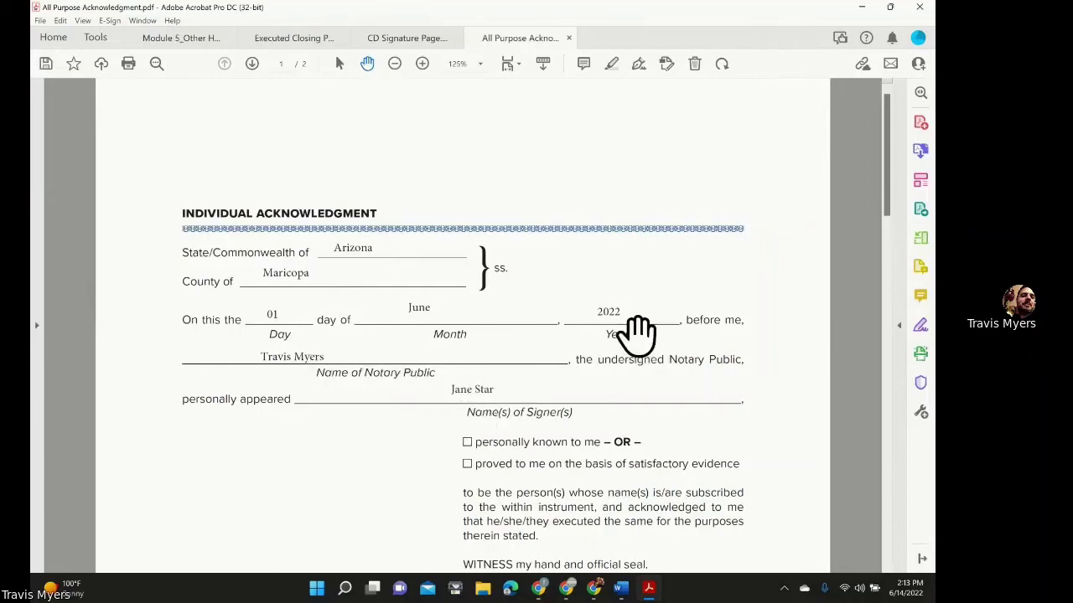
scroll(637, 328, down, 3)
scroll(628, 302, down, 1)
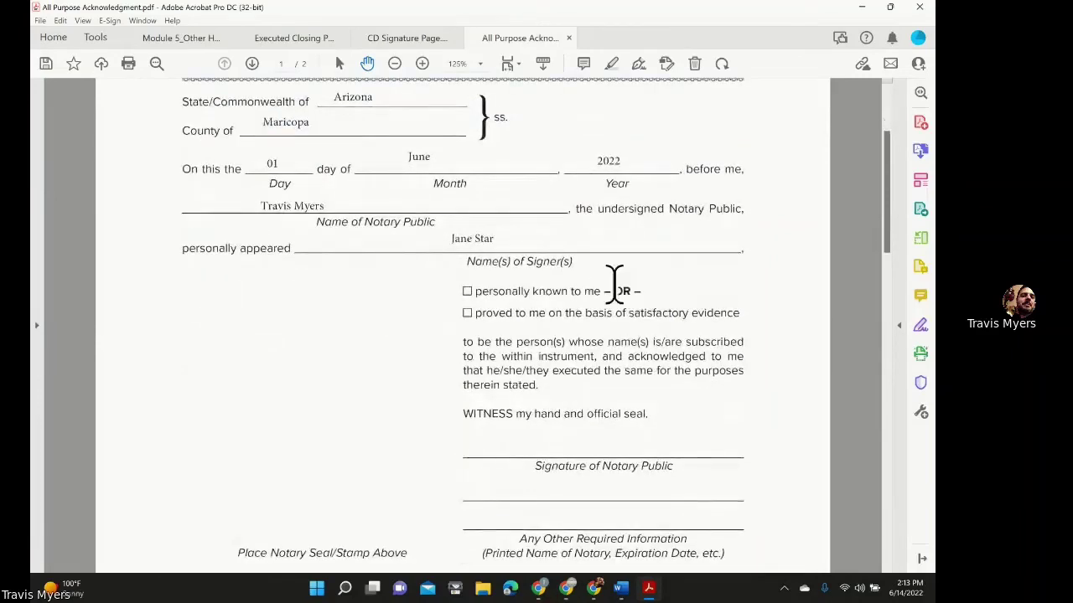
scroll(609, 256, down, 2)
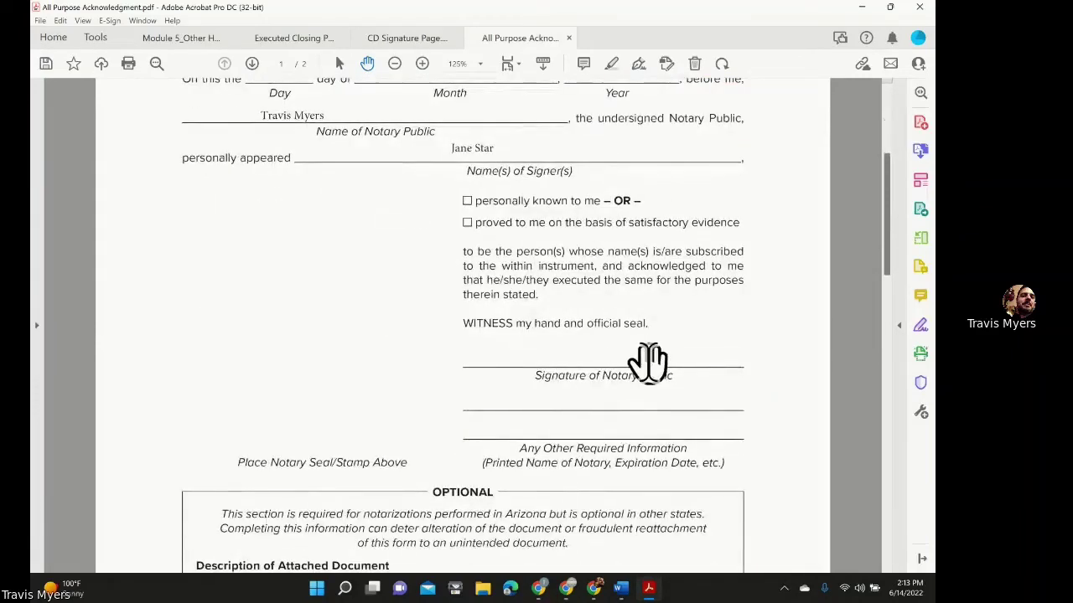
scroll(646, 364, down, 1)
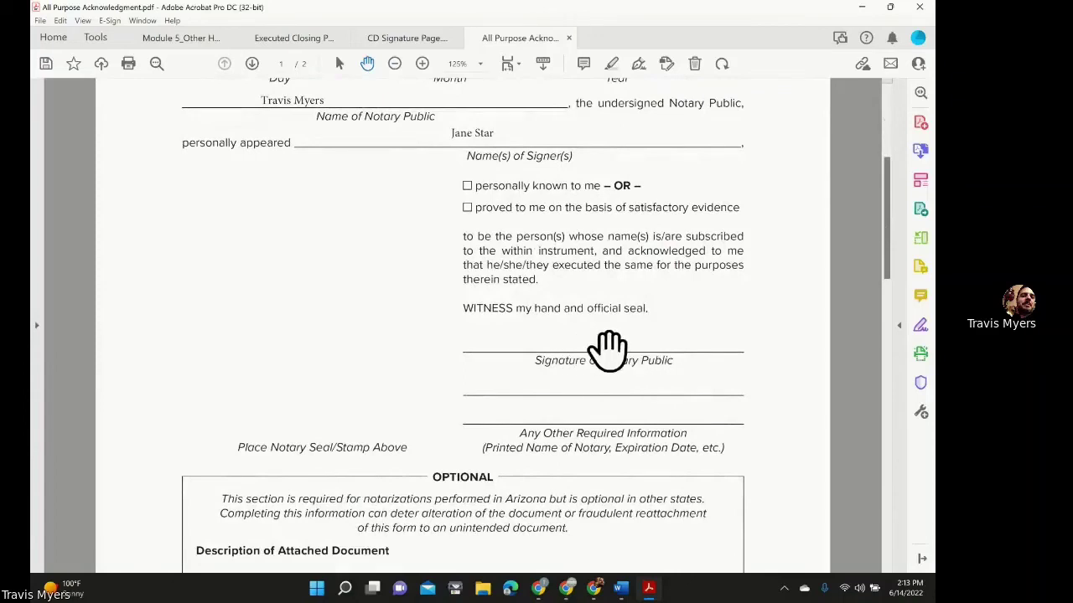
key(ctrl+minus)
key(ctrl+minus)
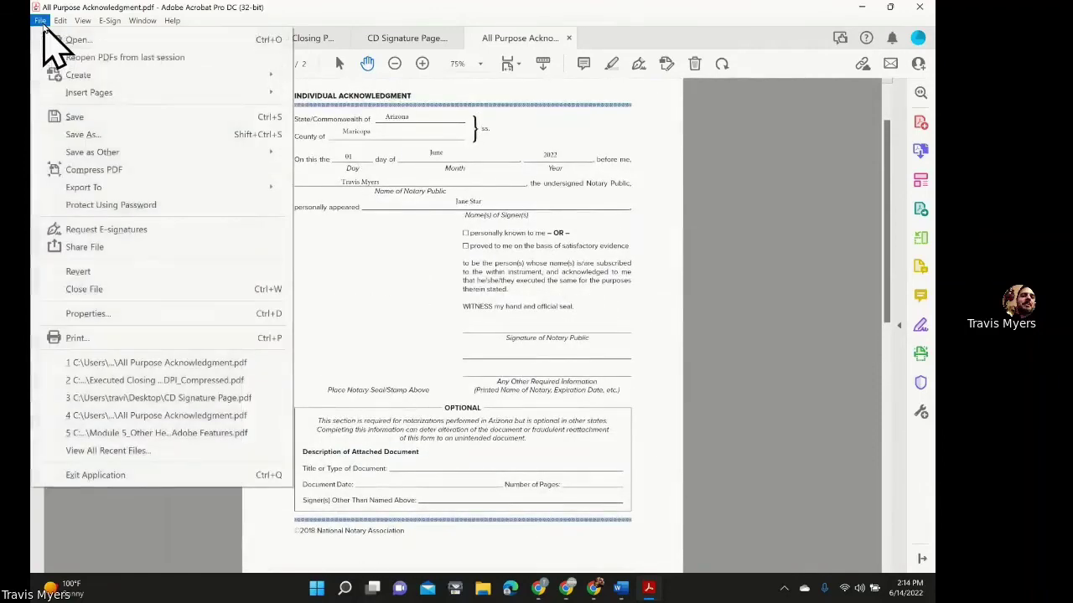
Save the filled acknowledgment form and restore down the Acrobat window.
click(92, 117)
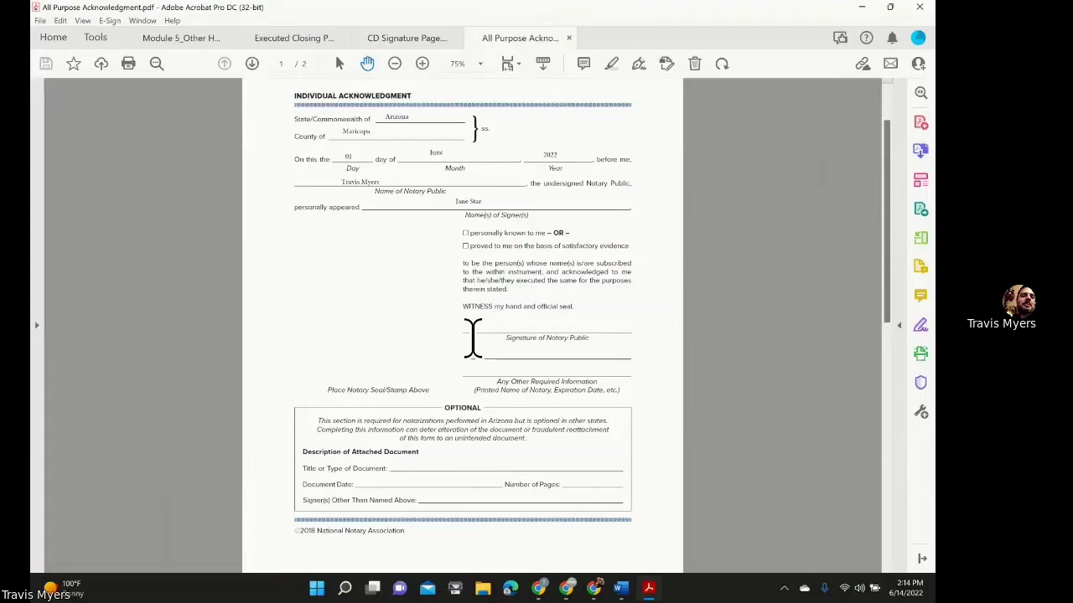
click(890, 8)
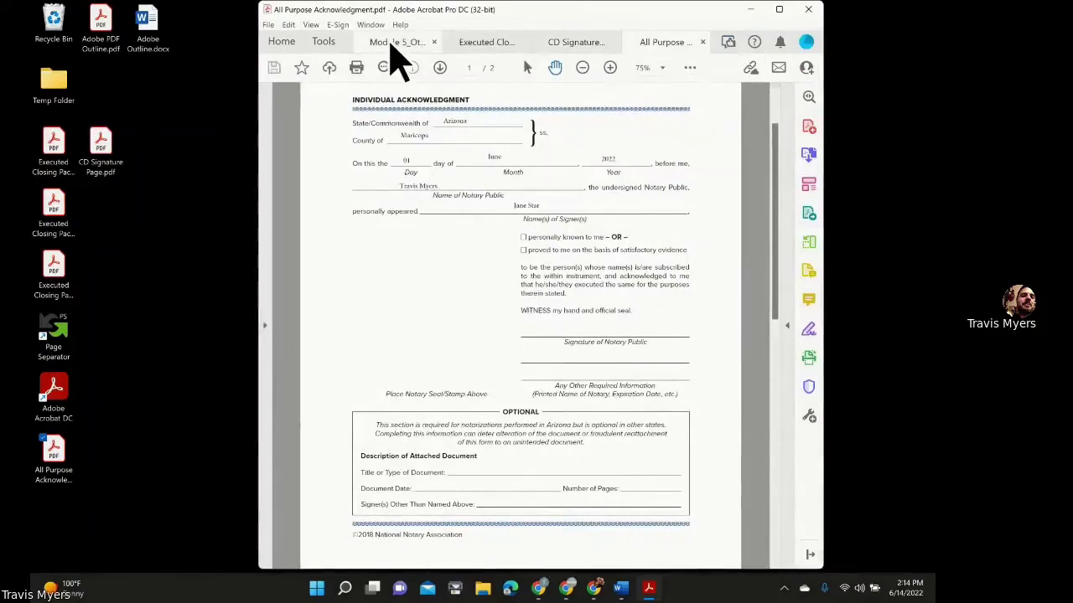
Switch to the Module 5_Other Helpful Adobe Features document tab.
click(390, 46)
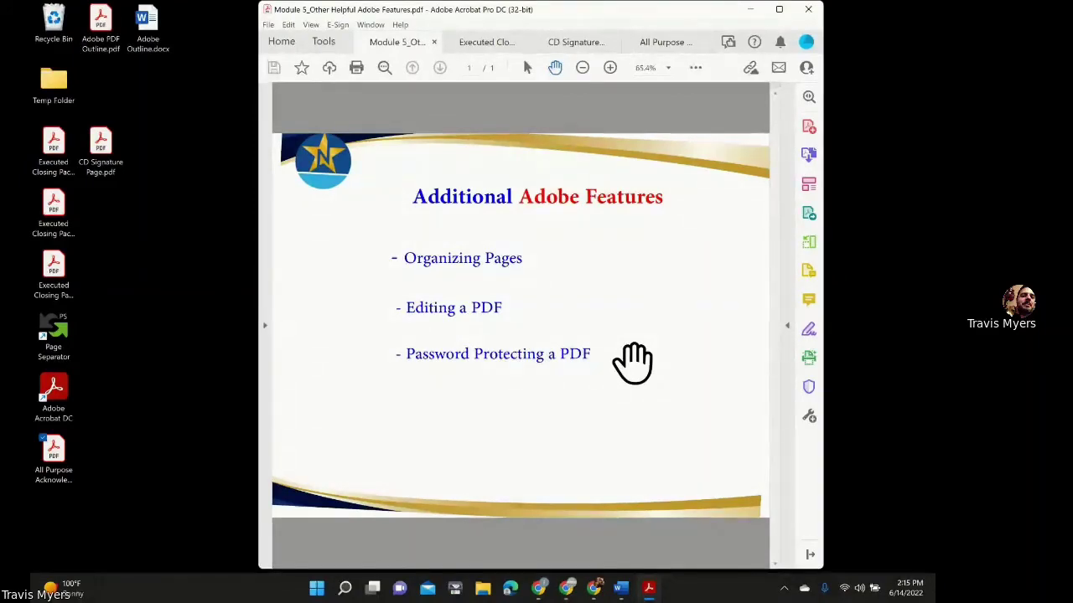
Maximize the Acrobat window showing the Additional Adobe Features slide.
click(778, 9)
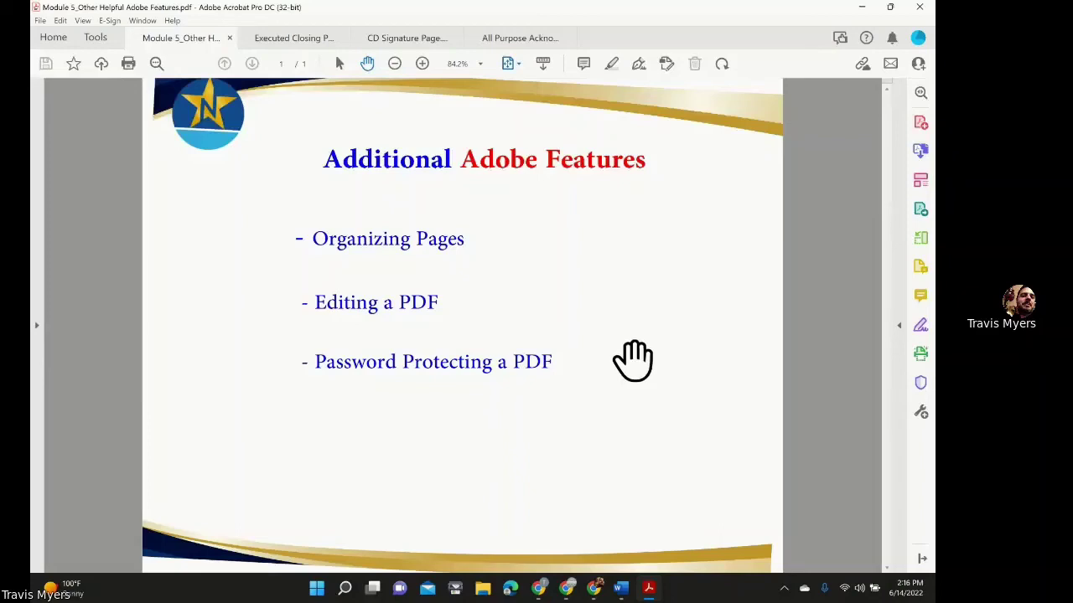
Open Protect > Protect Using Password for the Module 5 PDF.
click(902, 328)
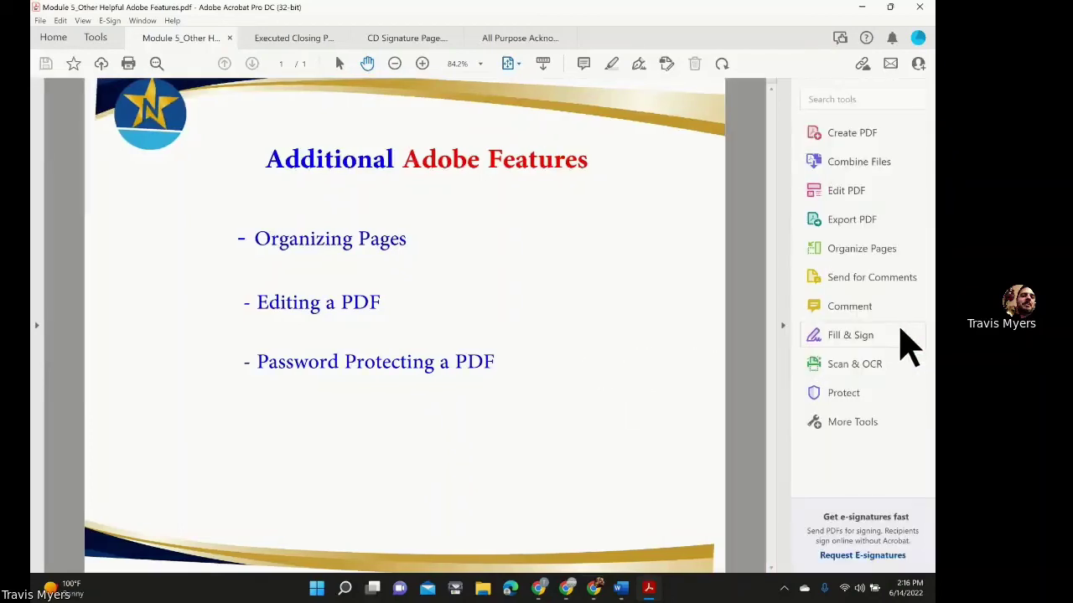
click(875, 394)
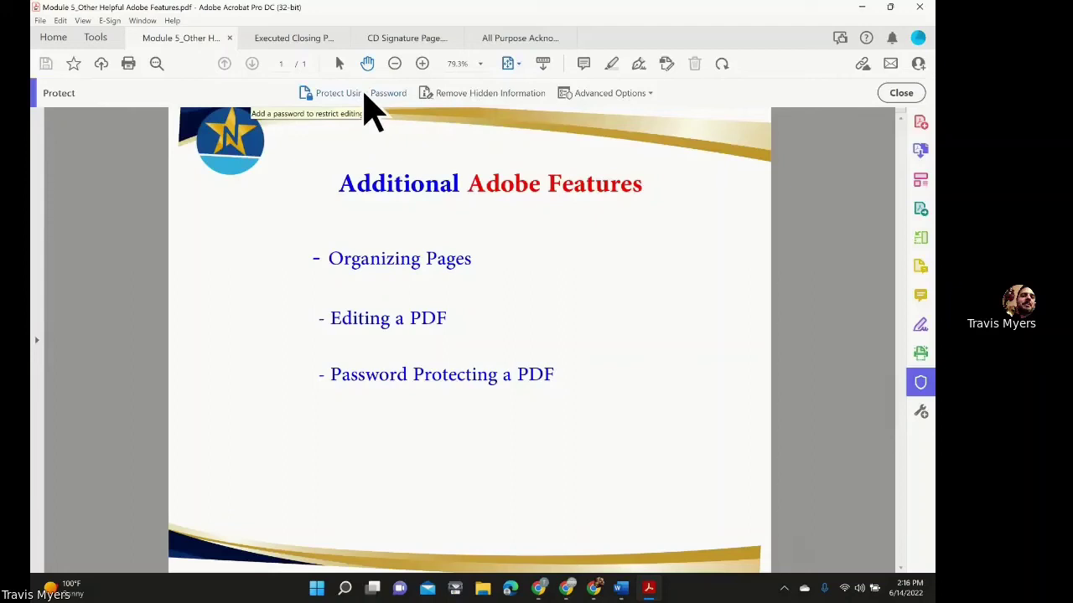
click(363, 95)
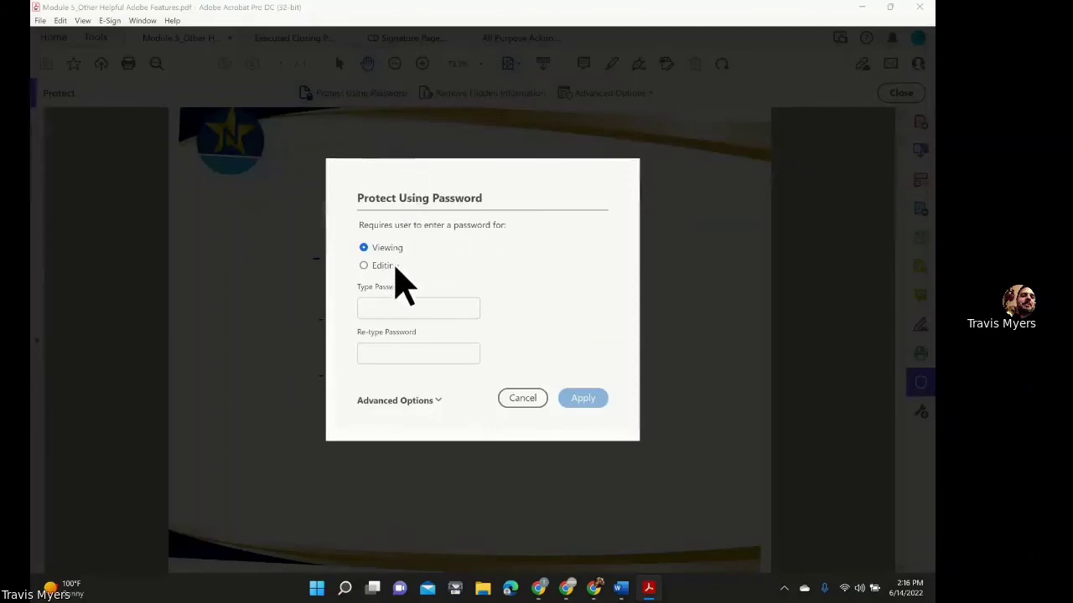
Under Encrypt with Password, require a document open password and type the password.
click(424, 402)
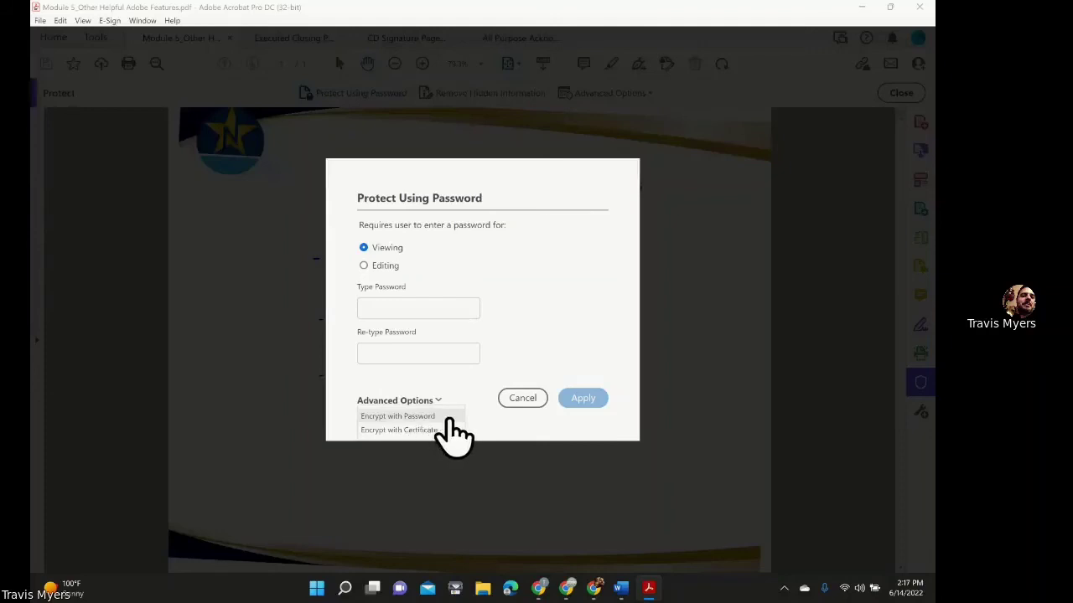
click(449, 417)
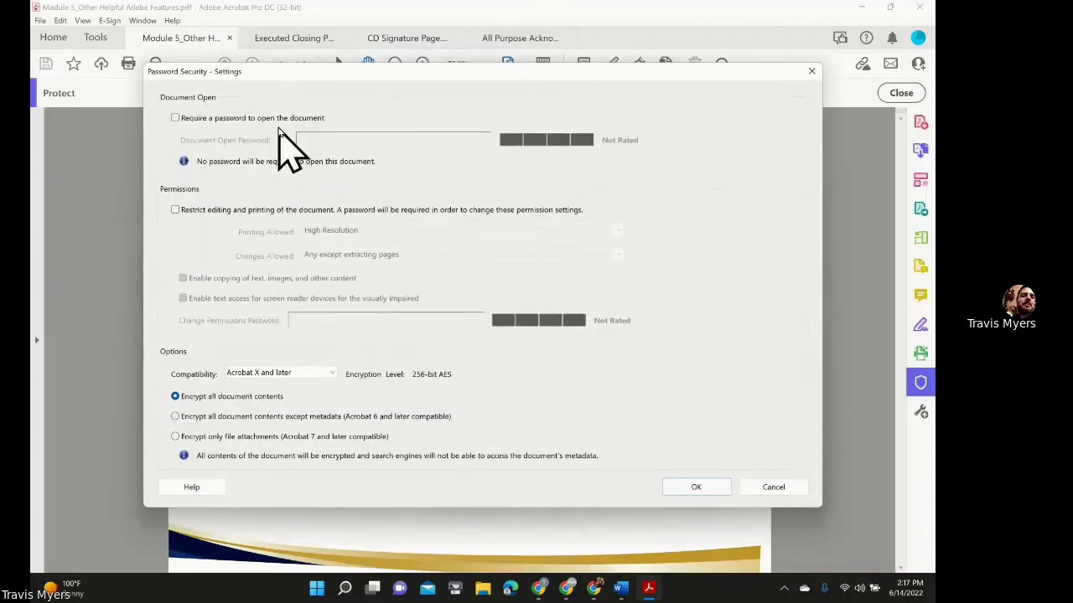
click(176, 118)
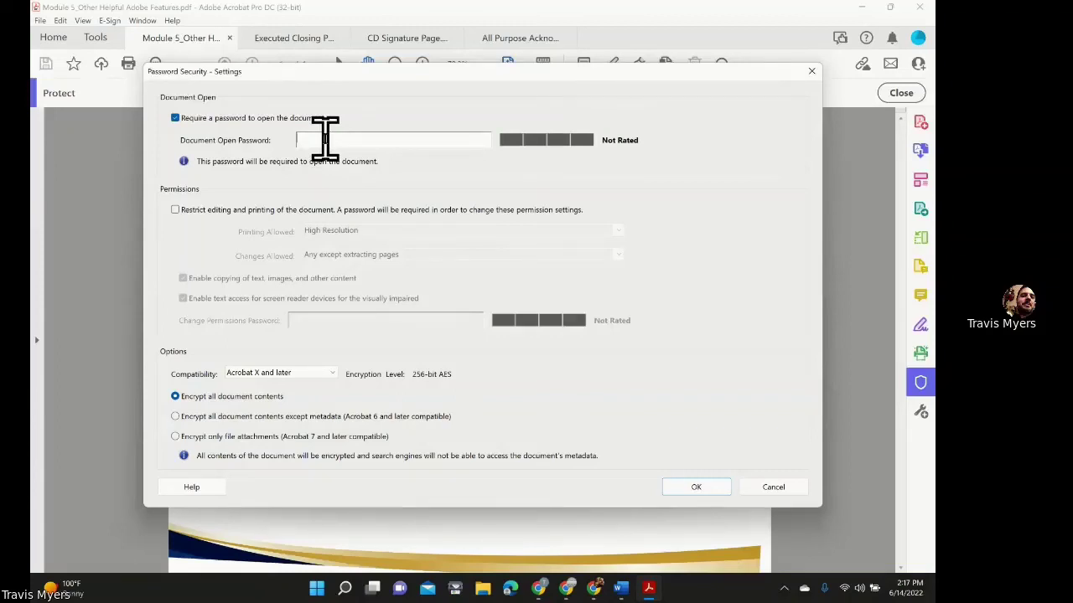
text(**)
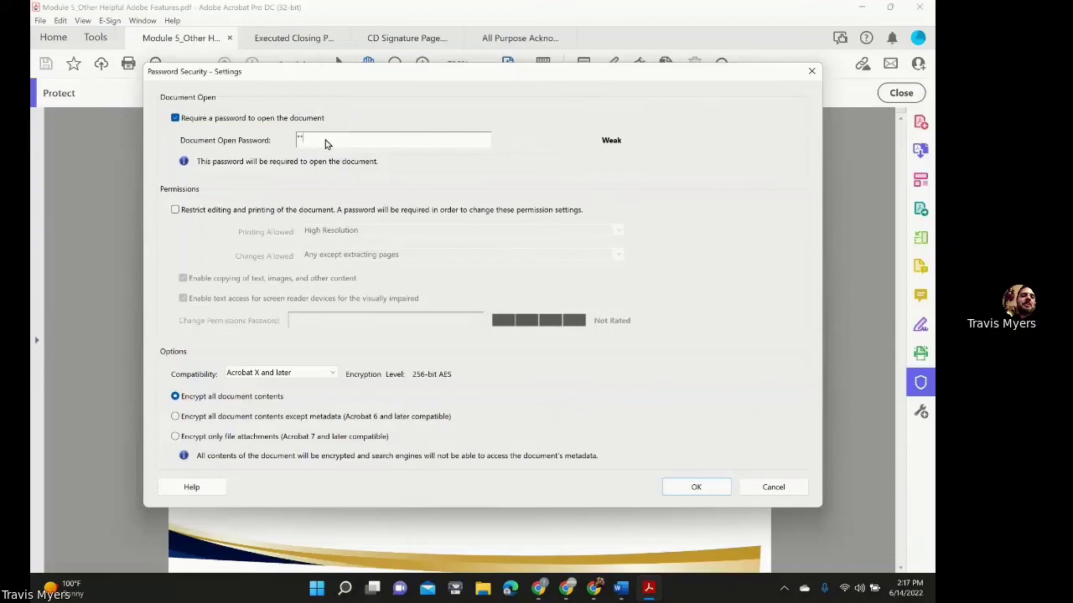
text(***)
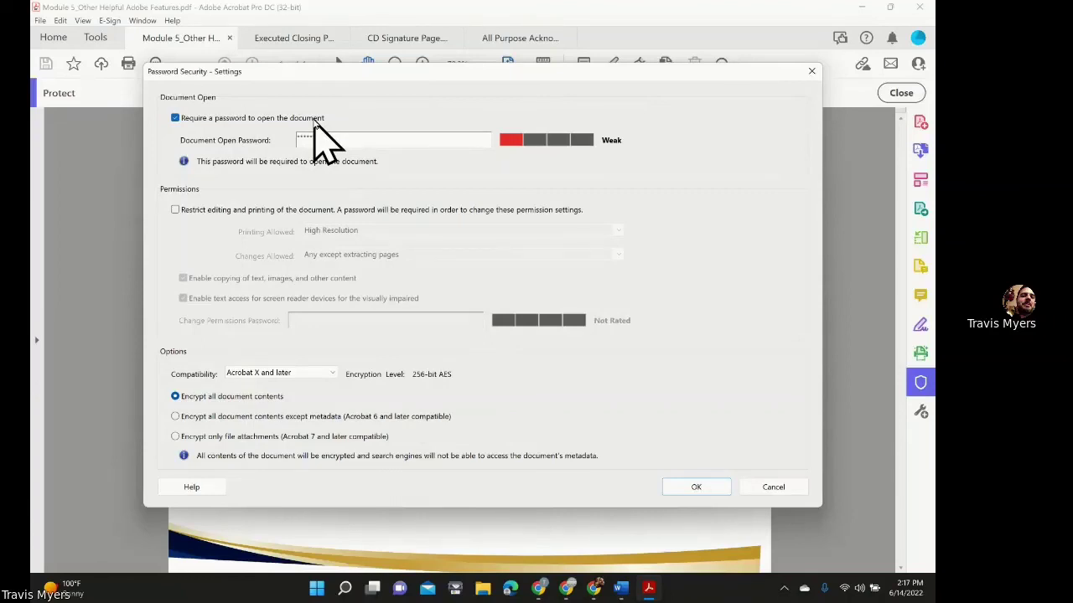
Apply the security settings, re-enter the open password to confirm, and accept the notice.
click(687, 489)
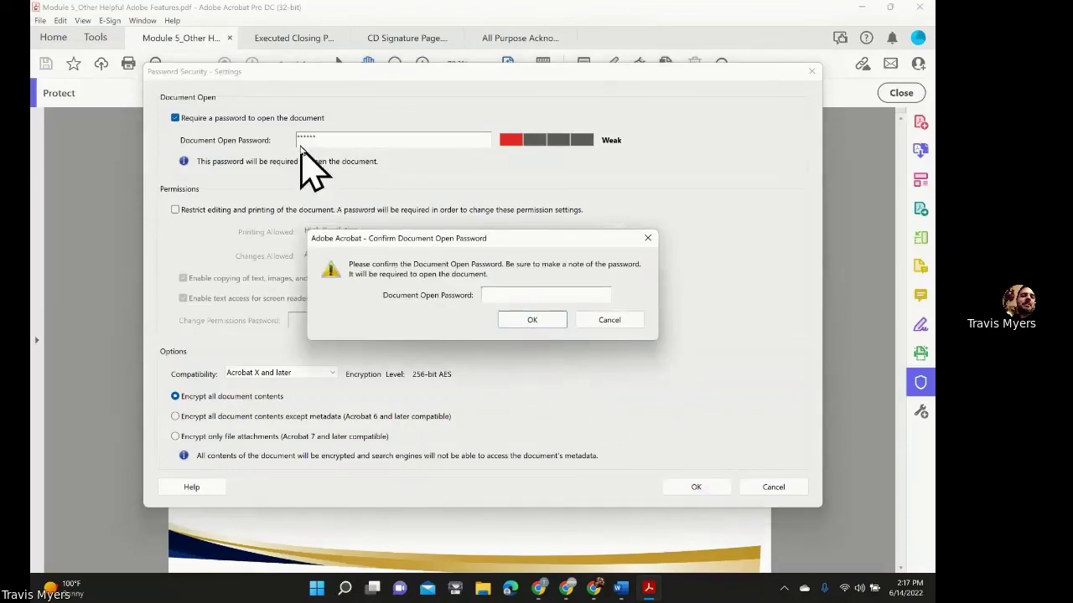
click(494, 291)
text(******)
click(531, 320)
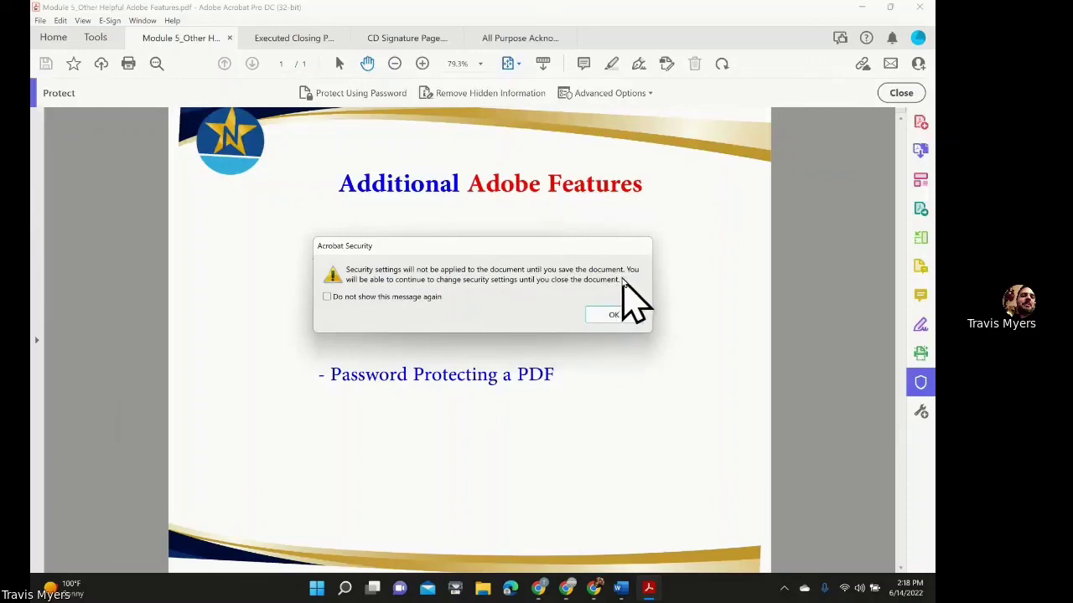
click(605, 315)
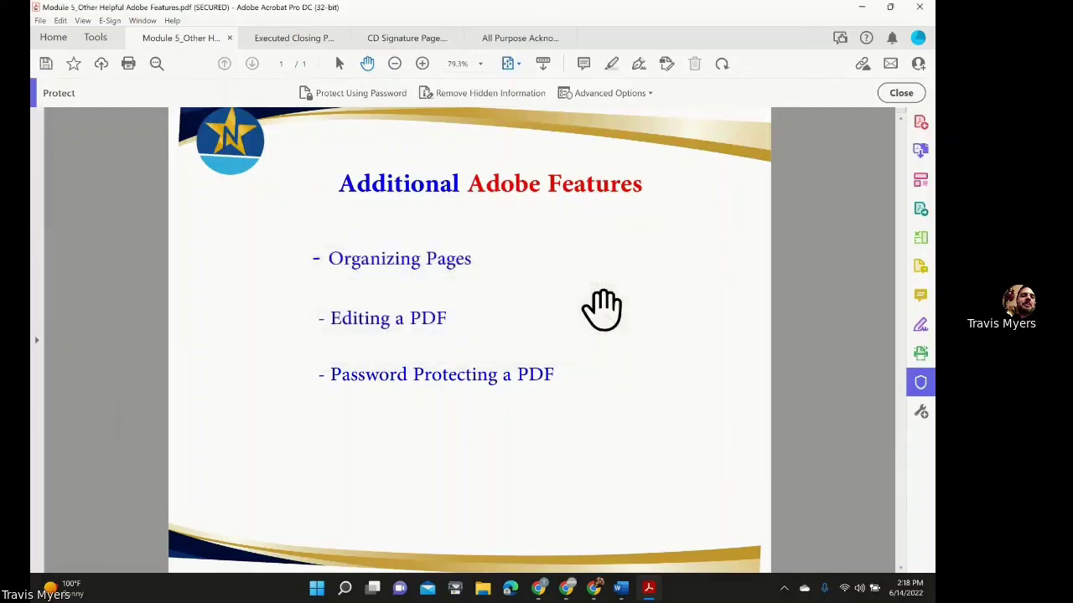
Save the secured document to the Desktop as Training.pdf.
click(42, 22)
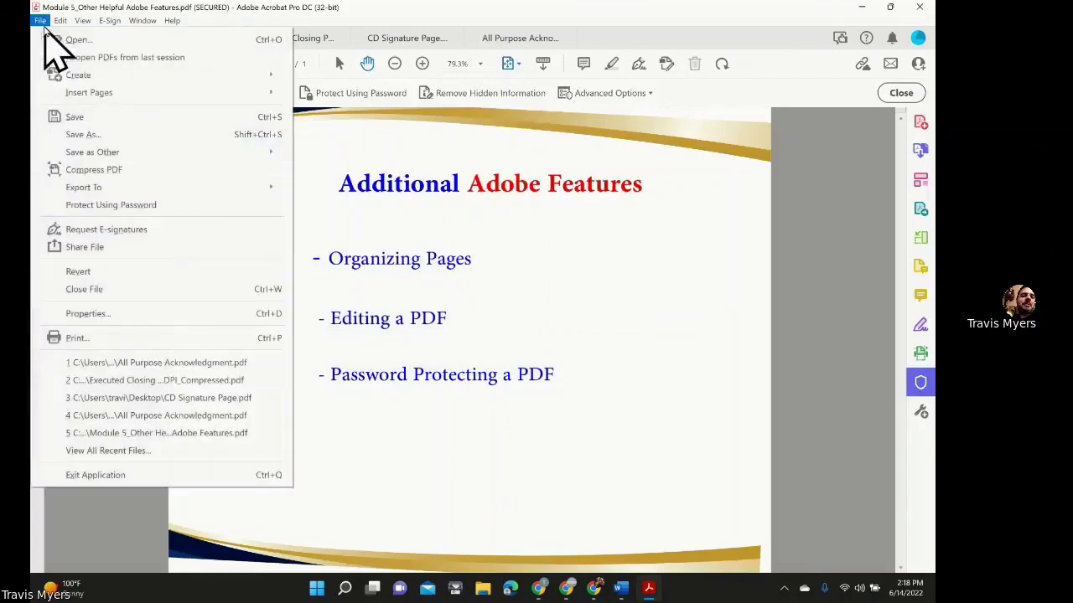
click(103, 135)
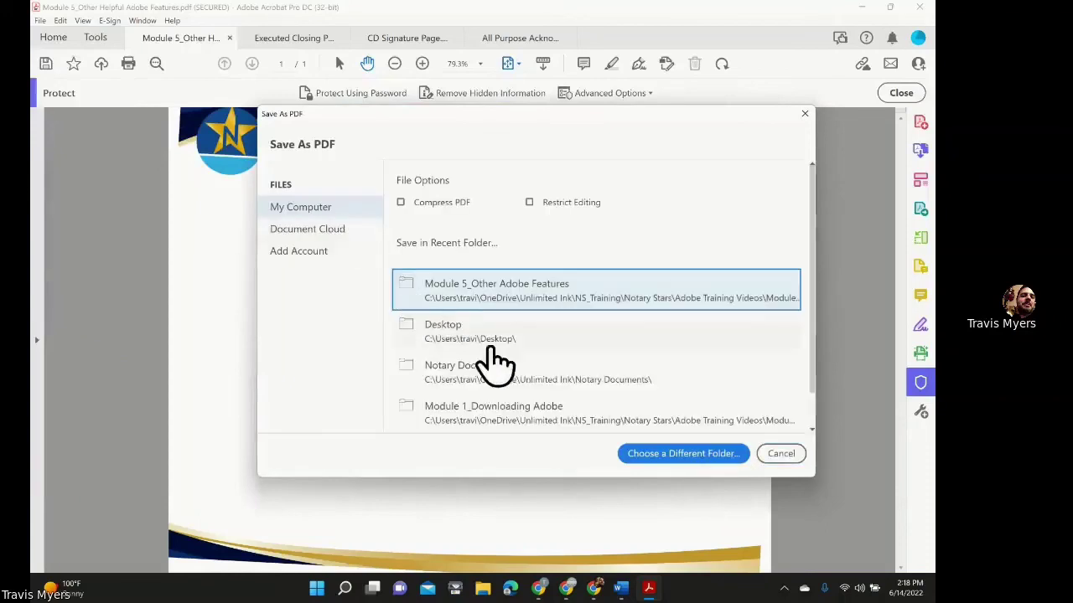
click(482, 340)
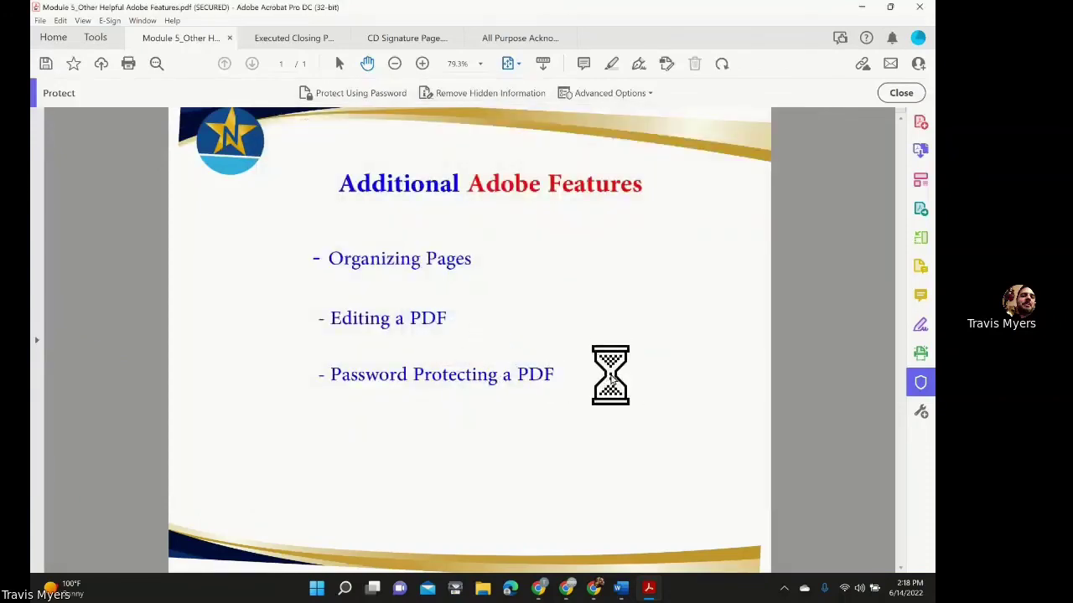
text(Training)
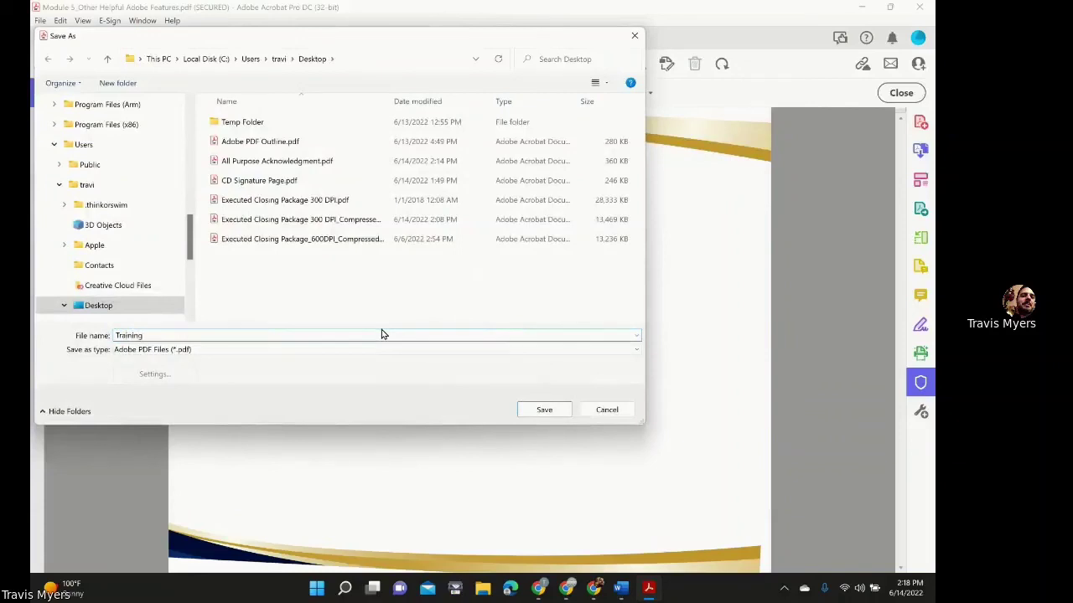
click(544, 409)
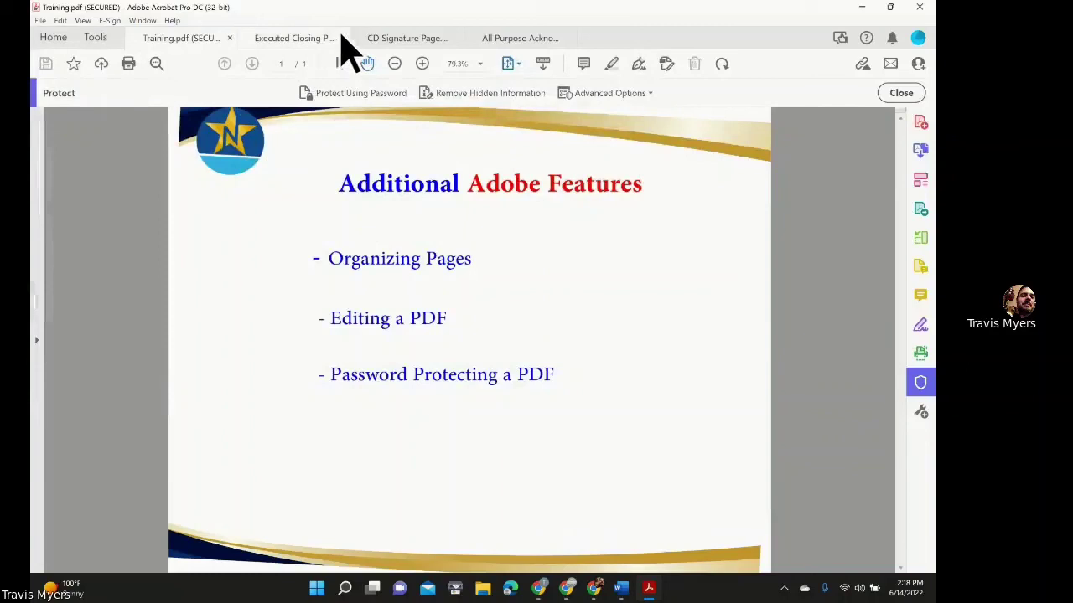
Close the closing package, CD Signature Page and acknowledgment form documents.
click(340, 38)
click(340, 38)
click(341, 37)
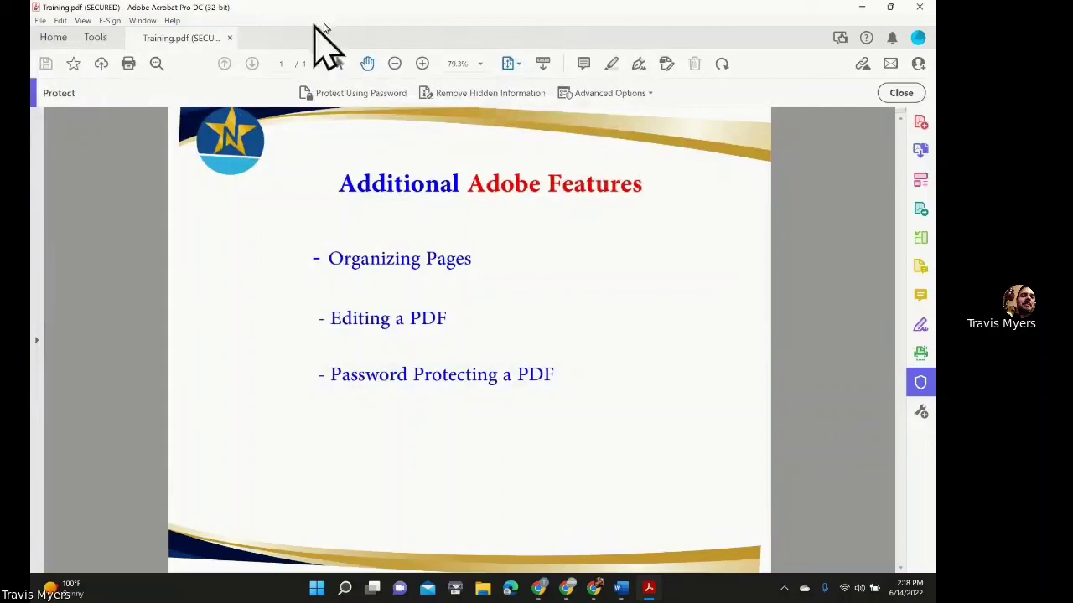
Quit Acrobat, reopen Training.pdf from the Desktop, and enter its open password.
click(919, 7)
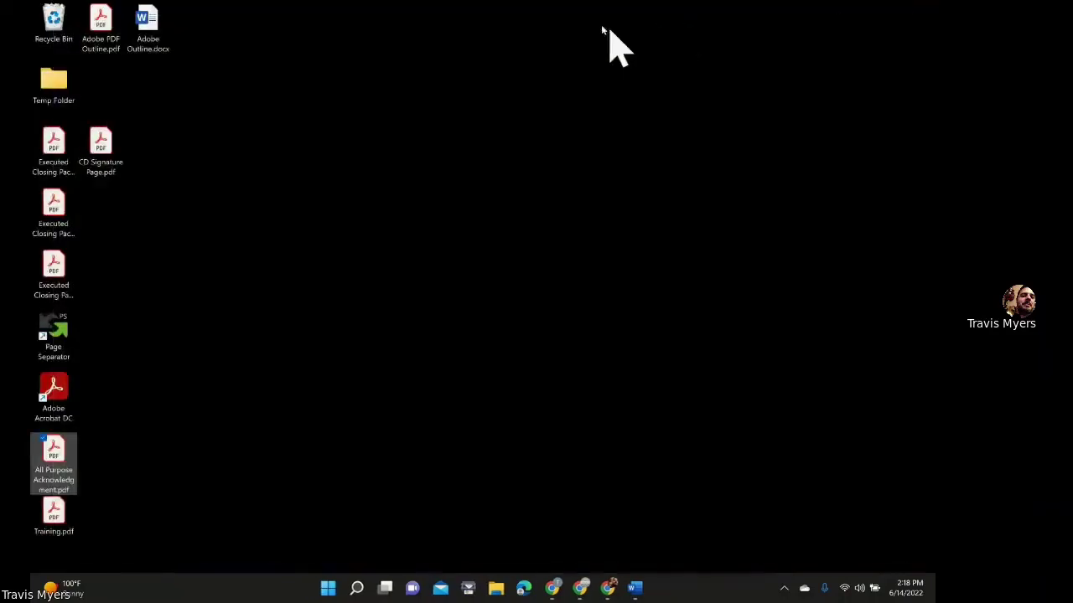
click(55, 513)
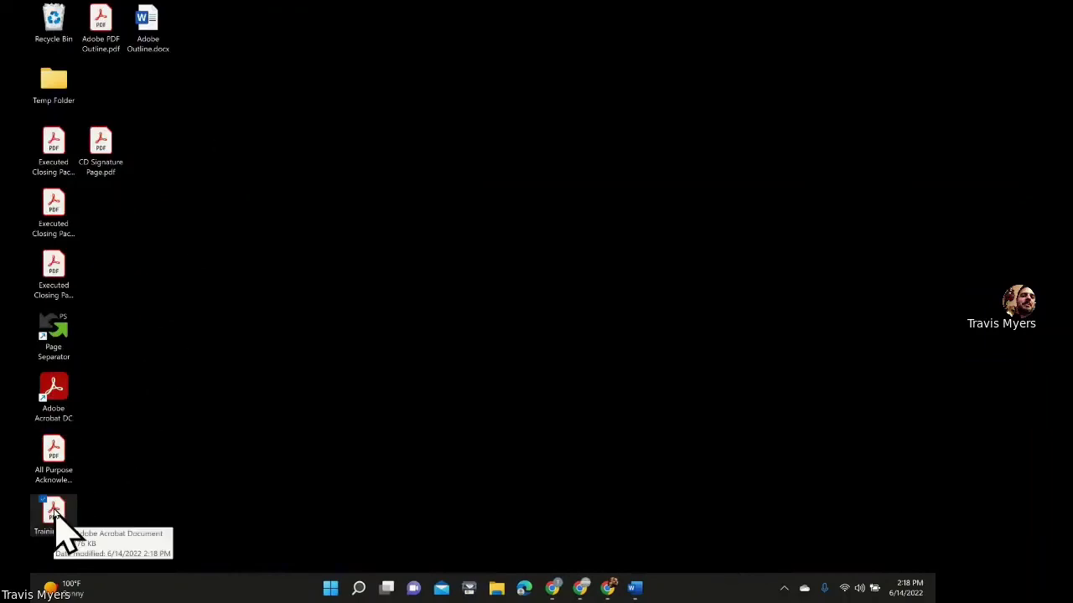
double_click(55, 513)
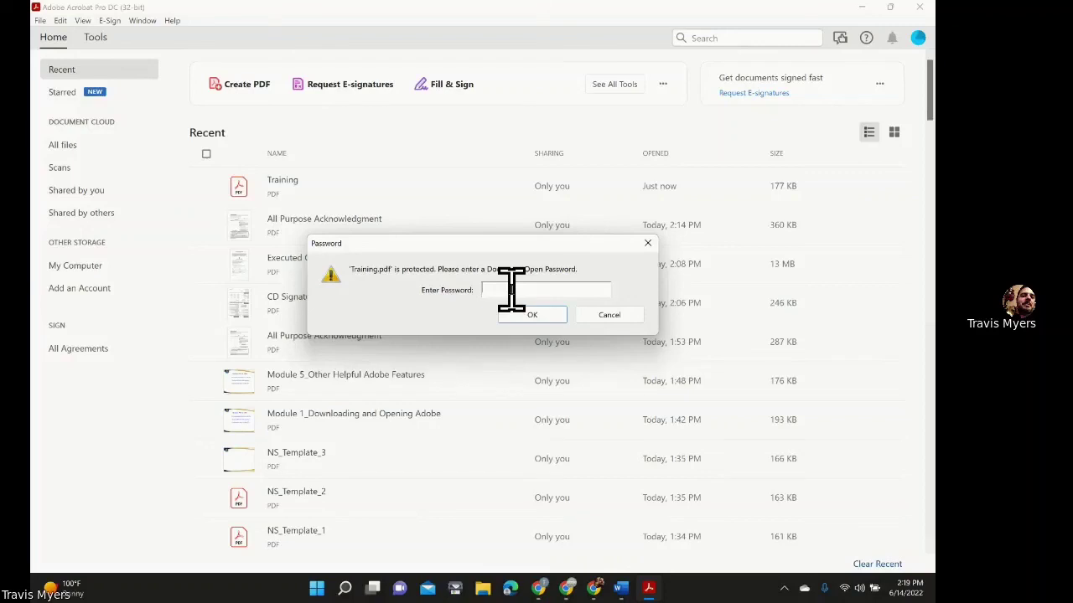
click(511, 289)
text(******)
Confirm the password so Training.pdf opens as a secured one-page document.
click(532, 316)
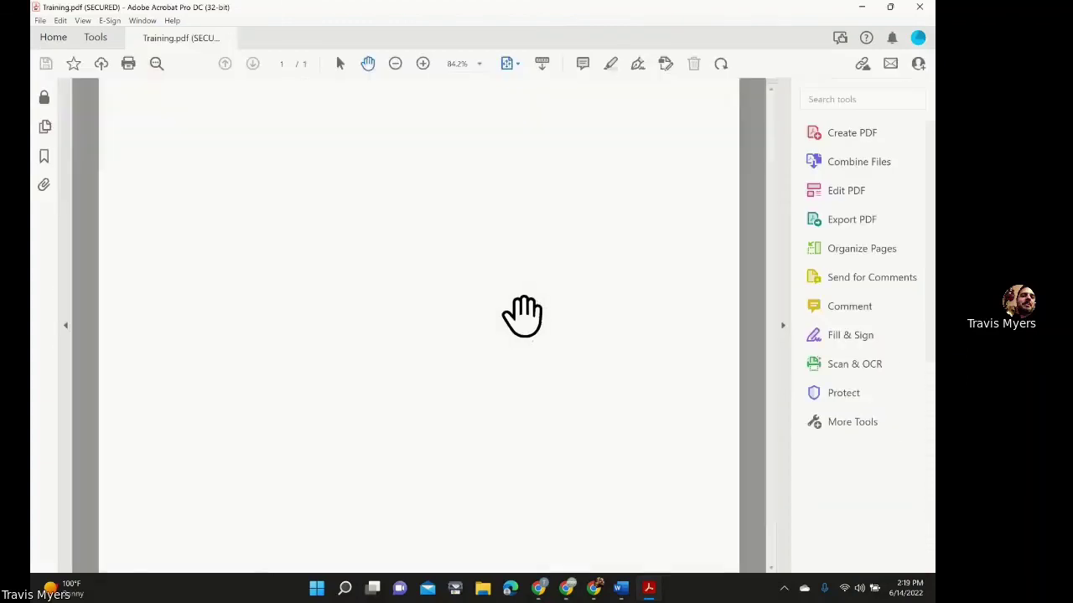